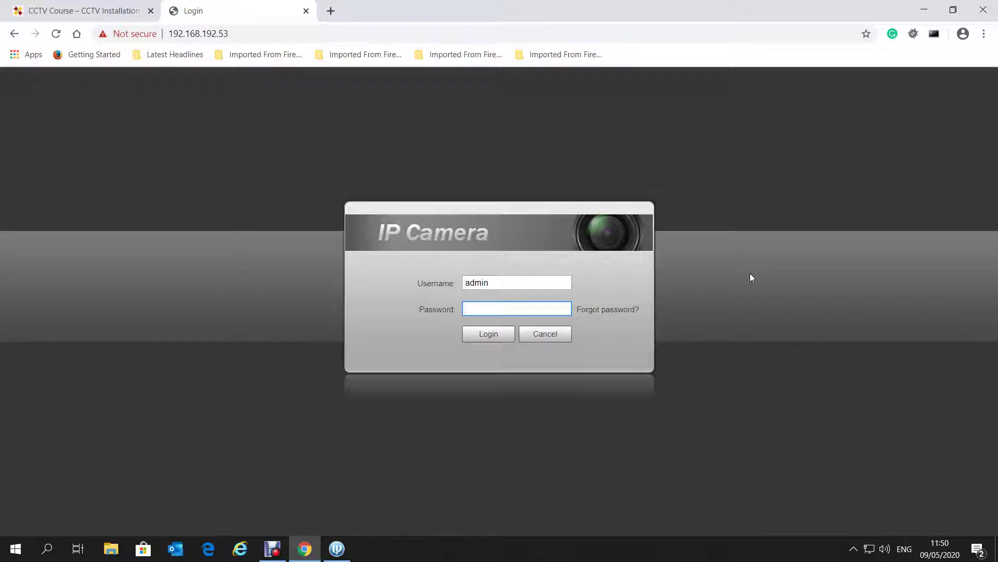
Log in with the camera password, then compare the live Sub Stream against the Main Stream
text(12345678)
click(491, 337)
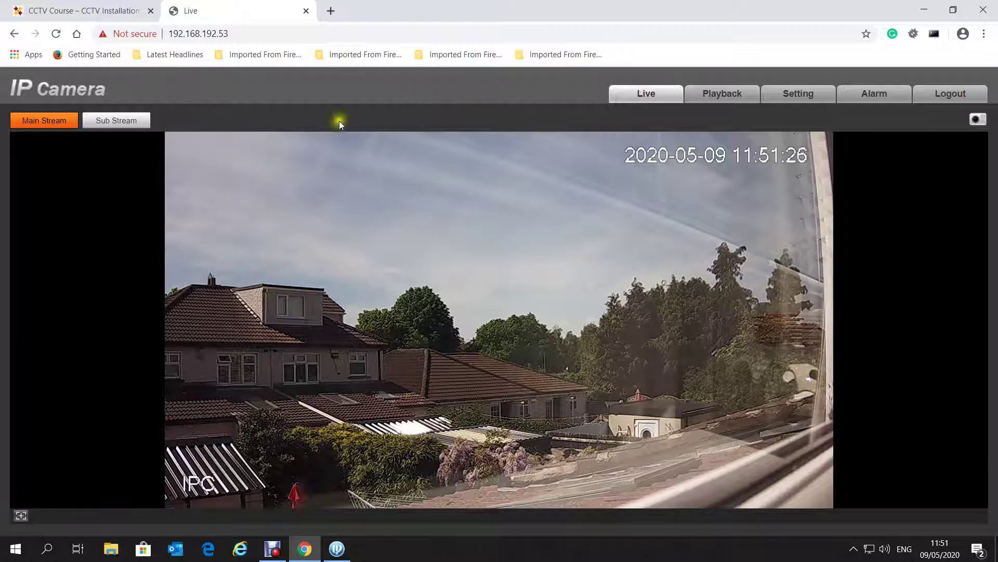
click(122, 120)
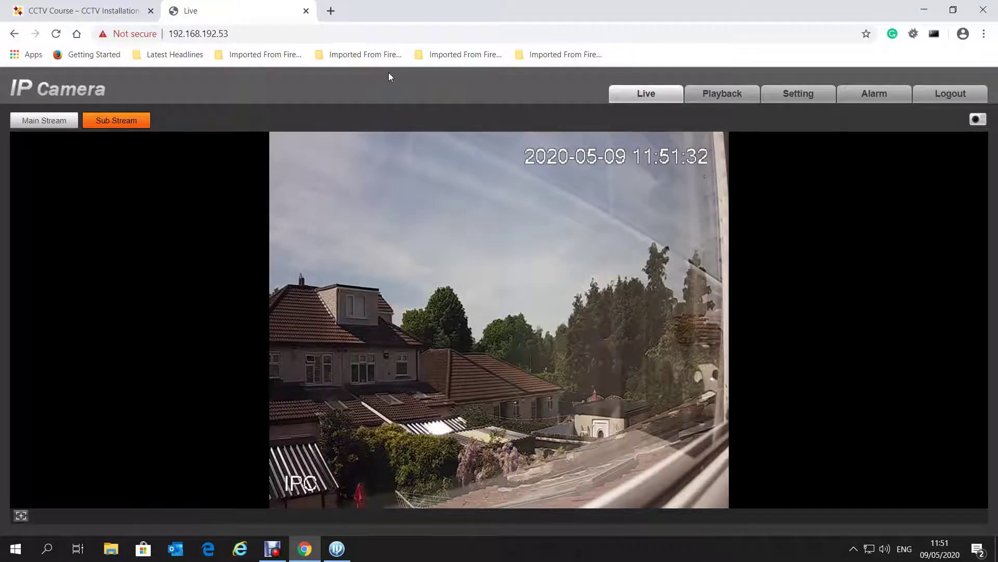
click(61, 125)
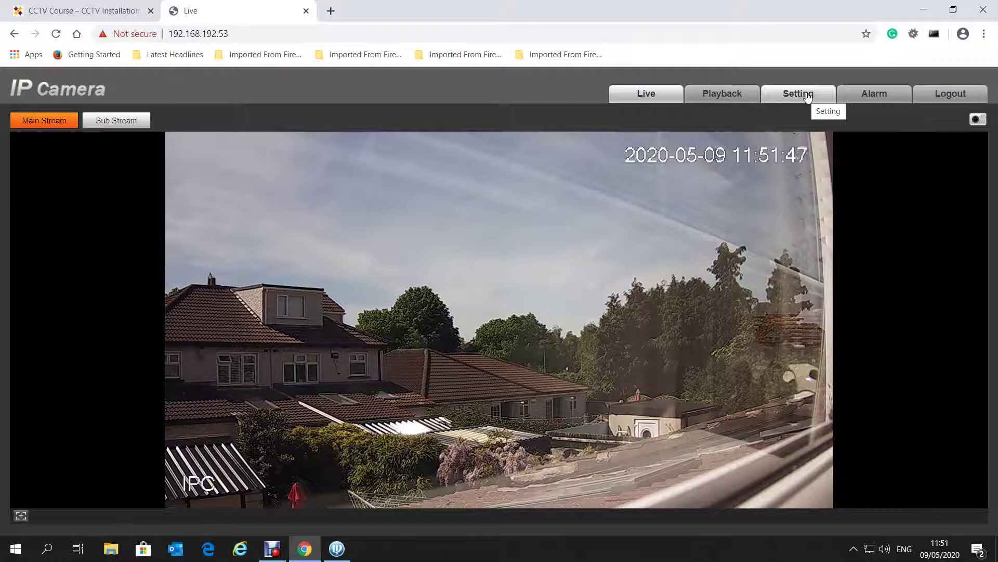
Show System > General Date&Time settings (YYYY-MM-DD, 24-Hour, UTC+00:00 Dublin), leaving NTP unticked
click(807, 97)
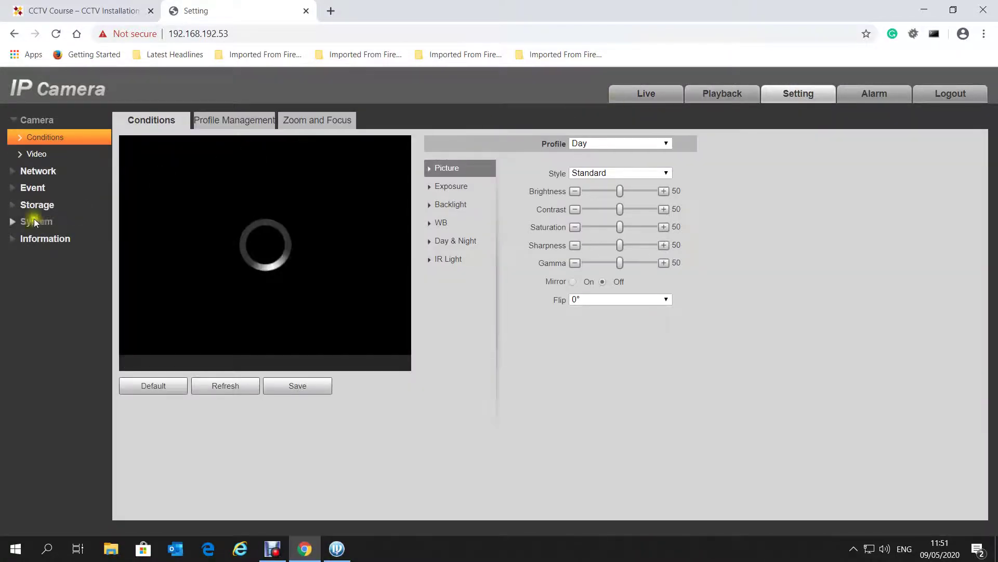
click(34, 222)
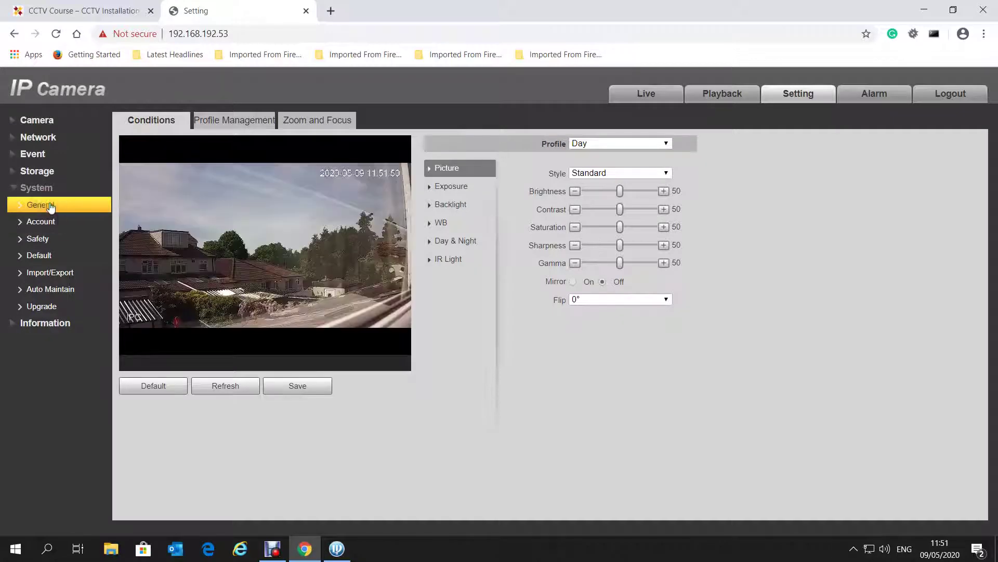
click(50, 206)
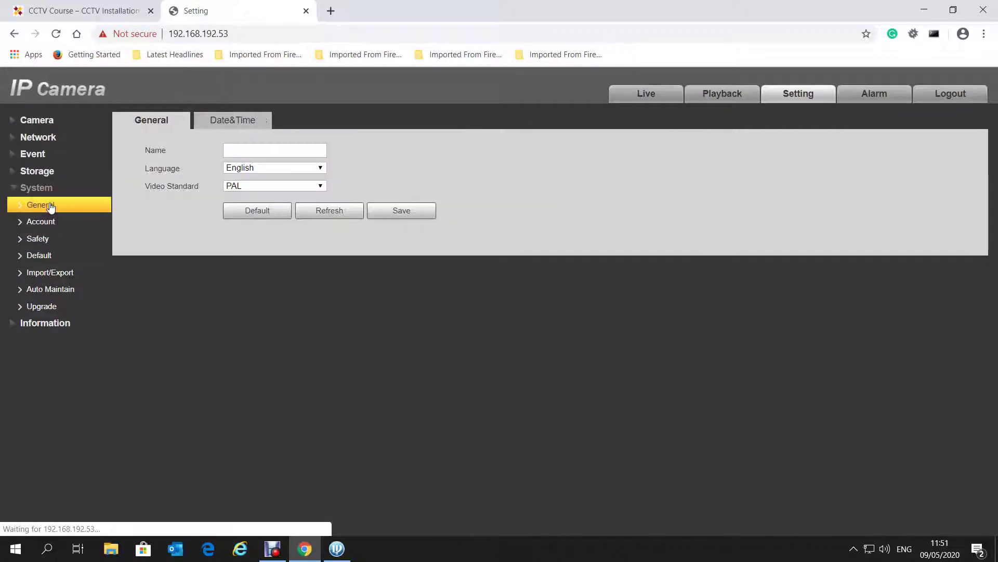
click(226, 122)
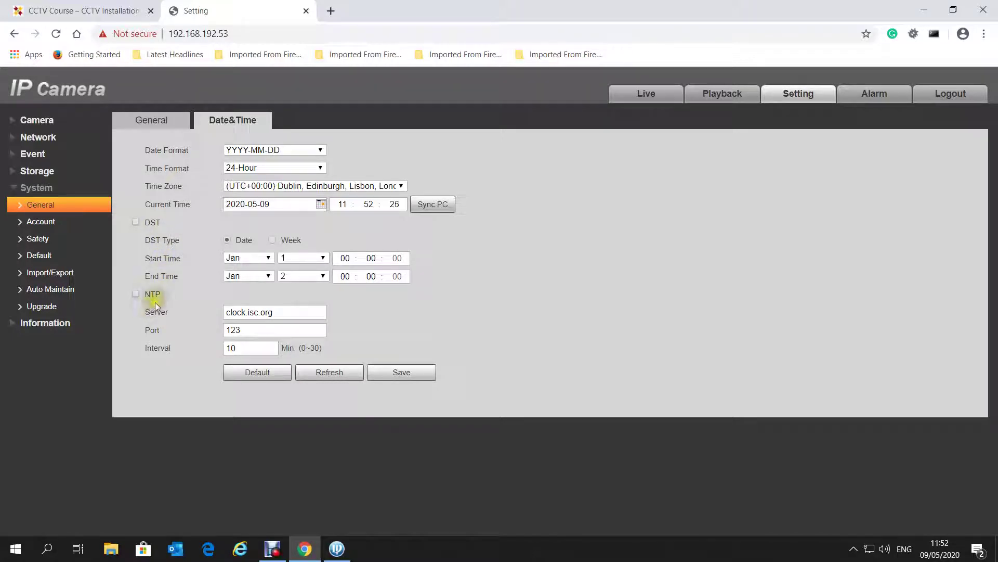
click(136, 294)
click(162, 299)
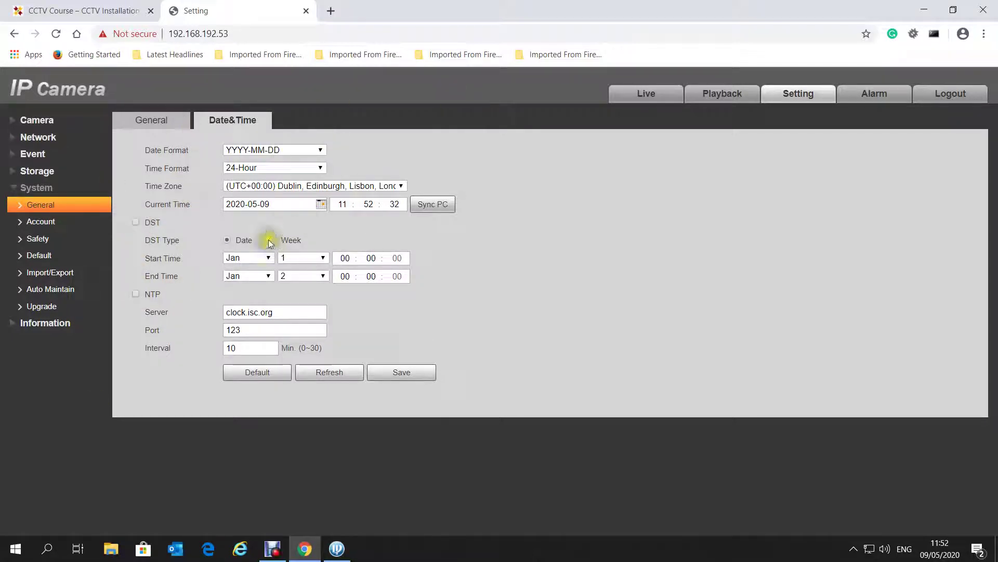
Review Network TCP/IP settings, then the Port settings (TCP 37777, UDP 37778, HTTP 80, RTSP 554)
click(39, 138)
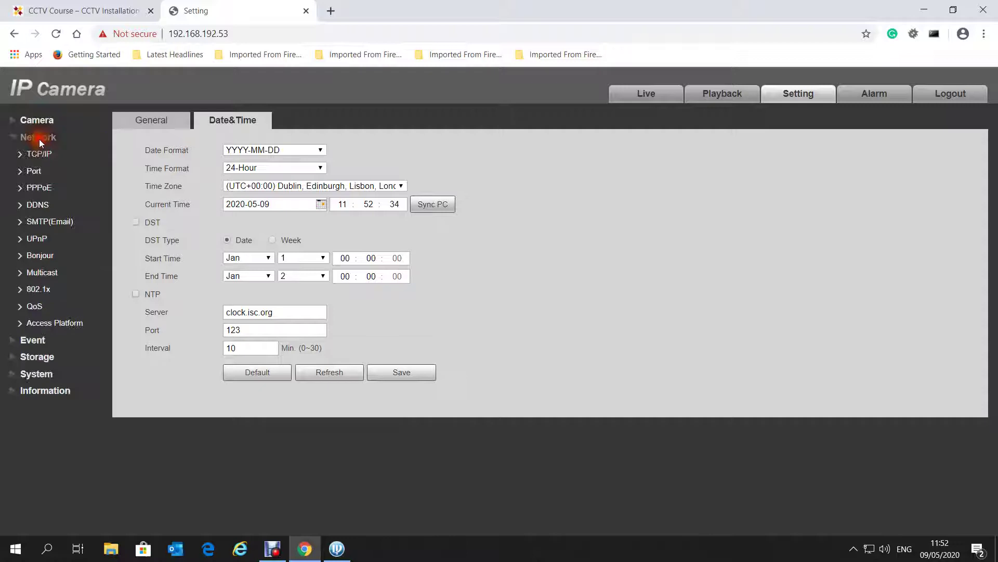
click(41, 152)
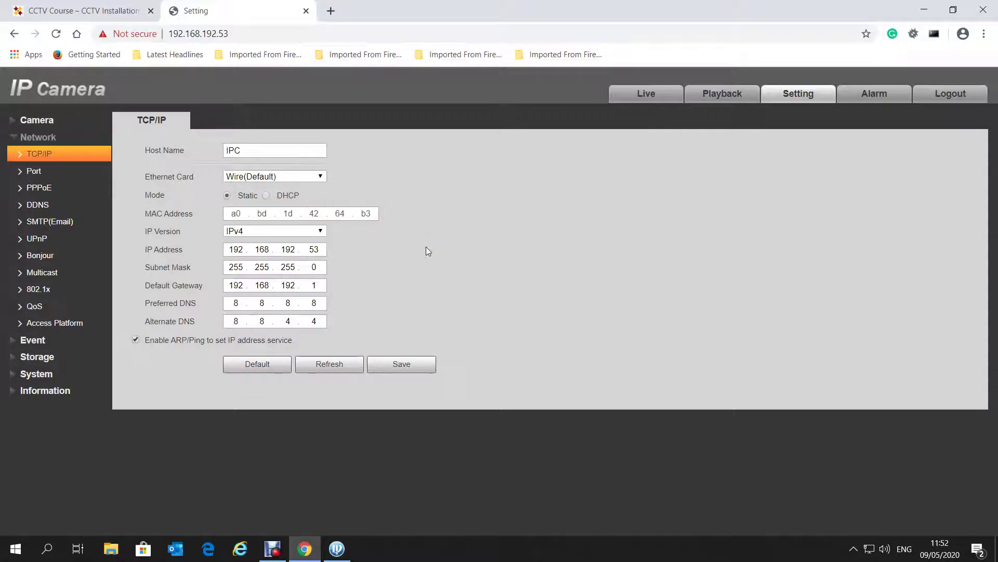
click(44, 174)
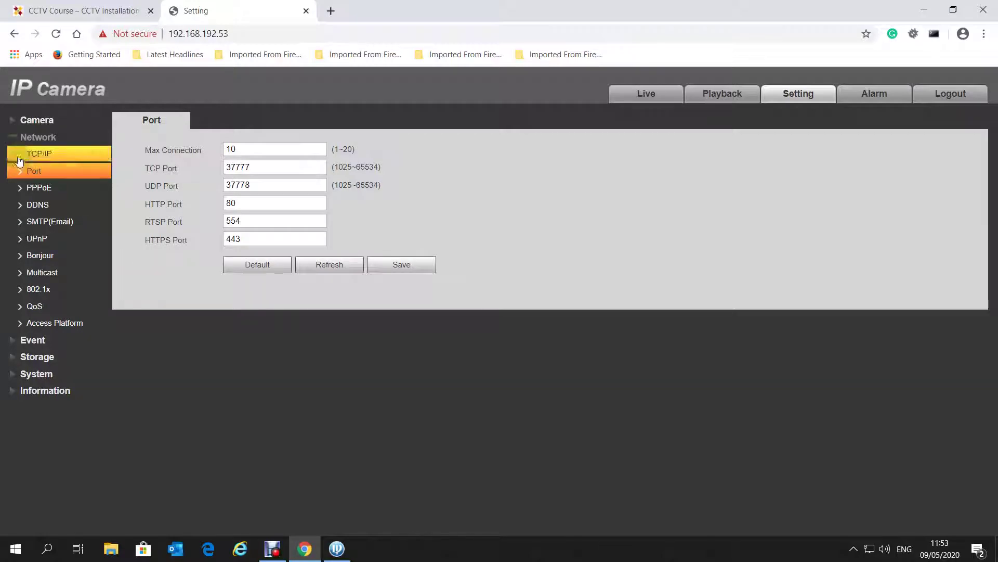
Show Camera > Video settings, checking Encode Mode H.264H and 1280*720(720P) resolution stay unchanged
click(16, 139)
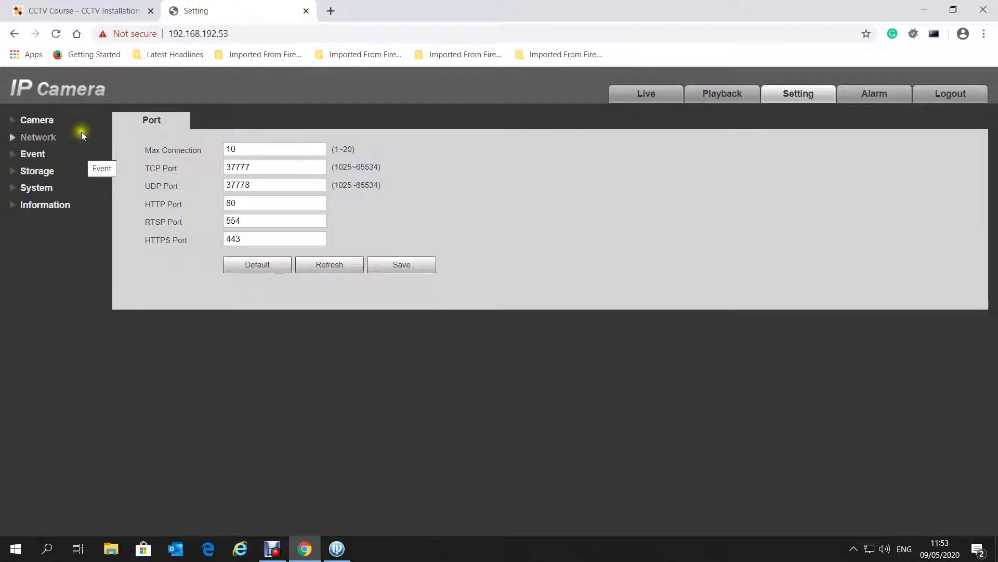
click(42, 122)
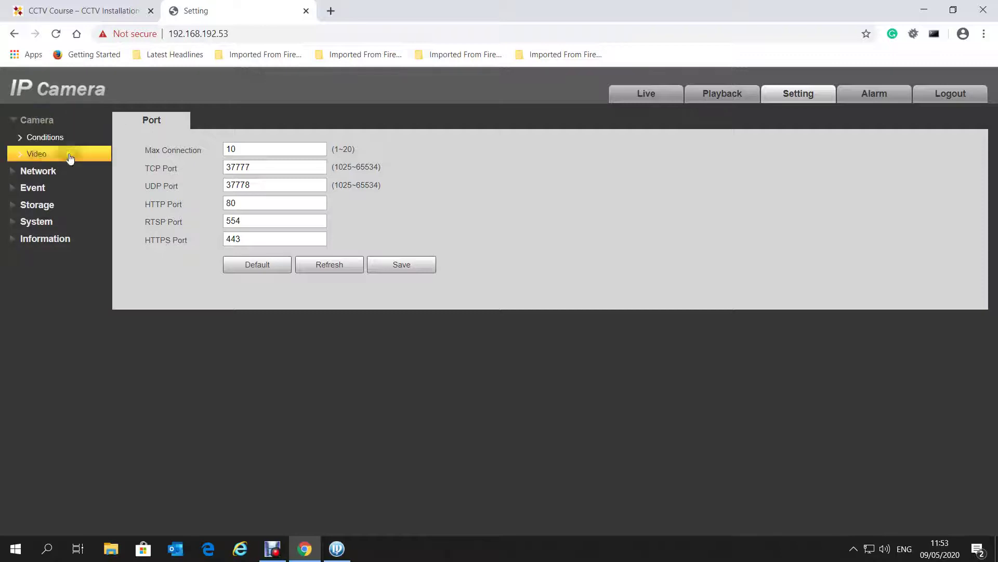
click(47, 158)
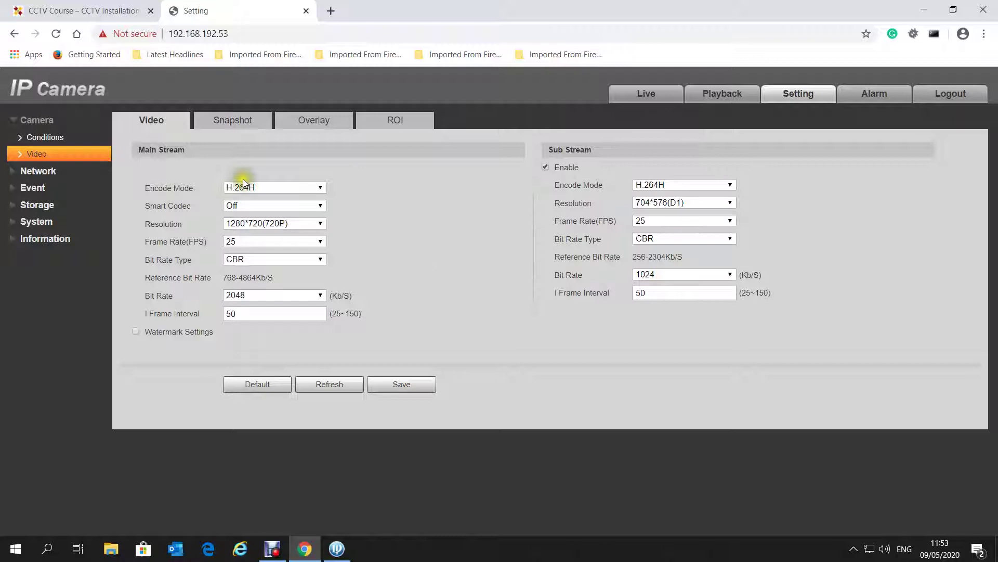
click(267, 189)
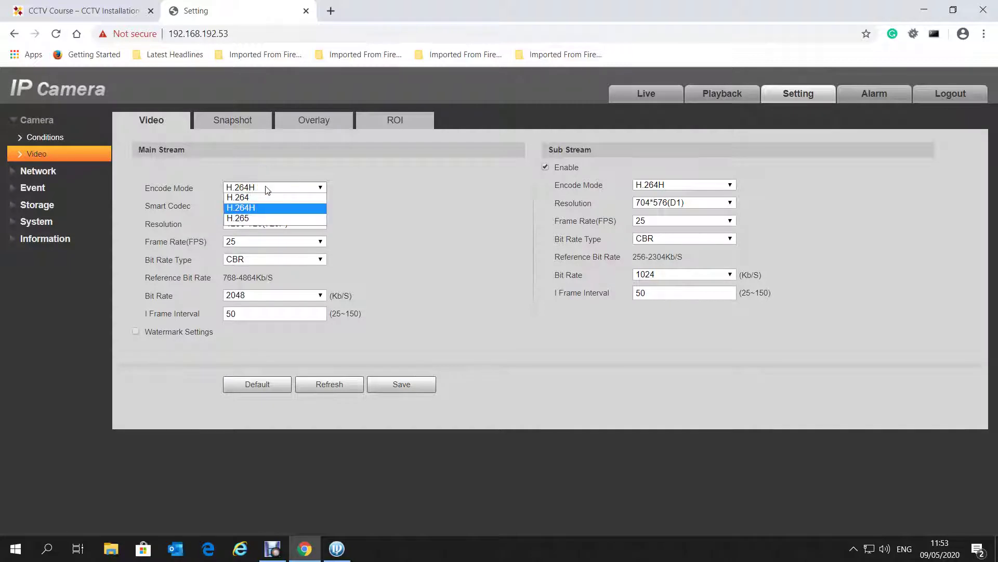
click(366, 192)
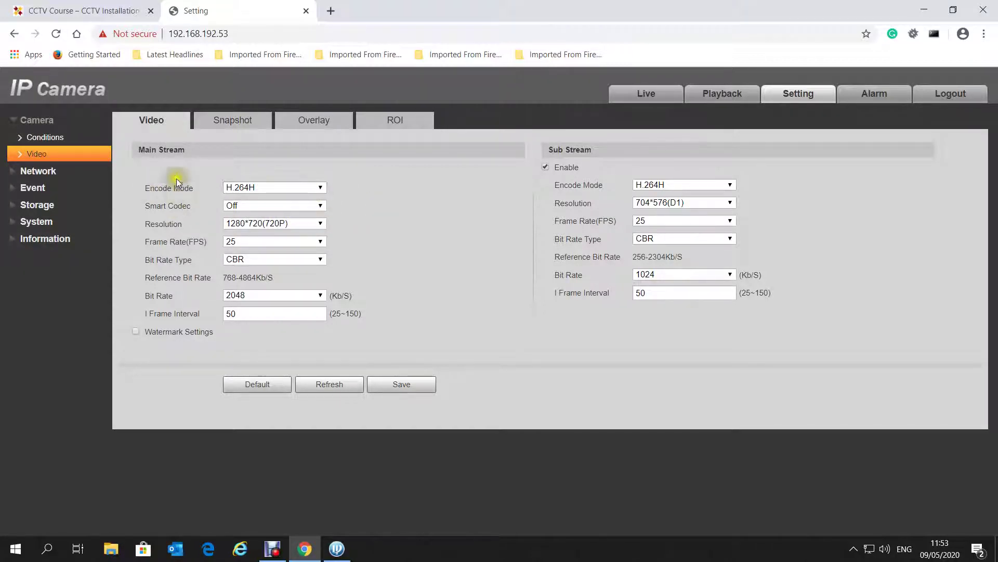
click(289, 229)
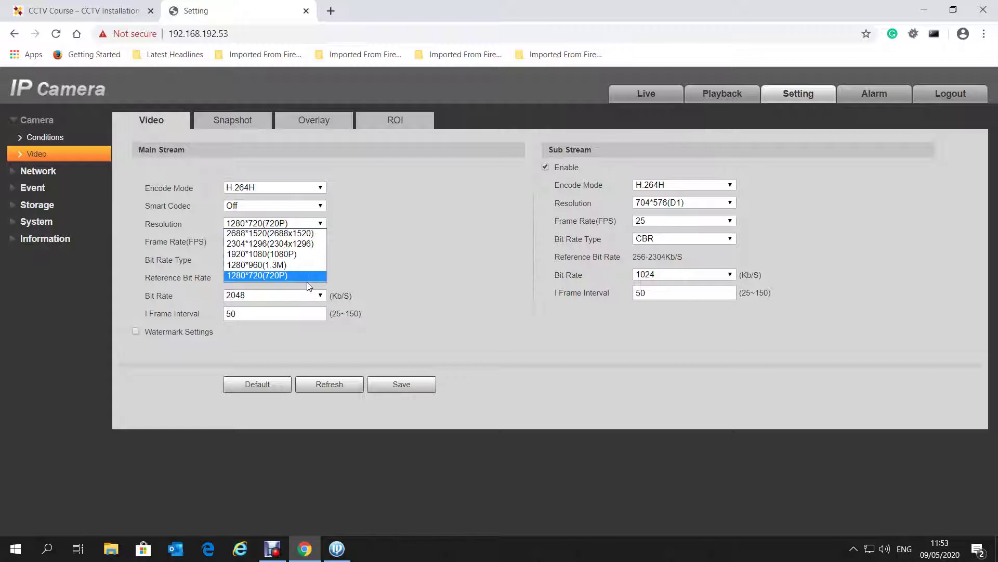
click(334, 238)
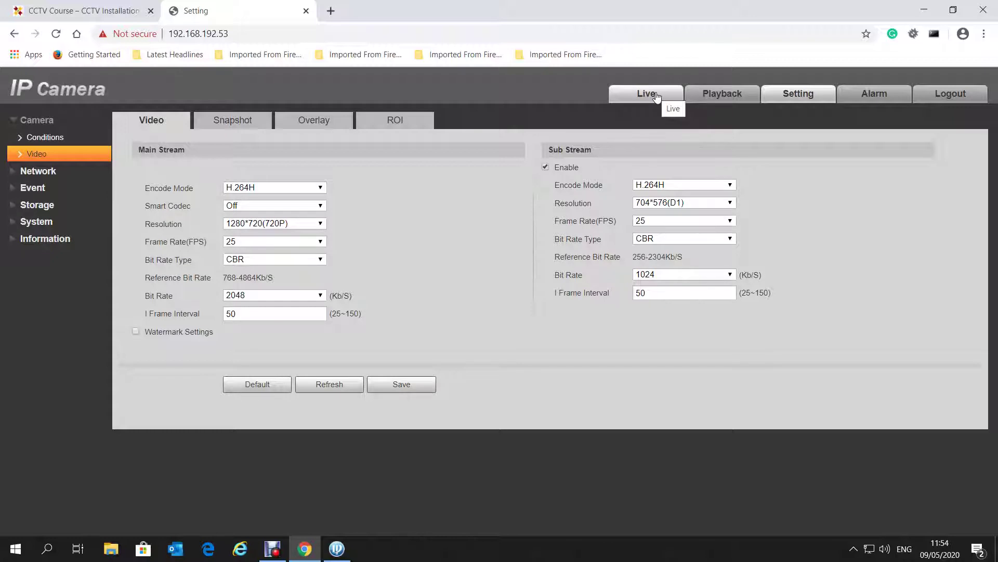
In Camera > Conditions Zoom and Focus, zoom the camera in using the slider and +
click(54, 140)
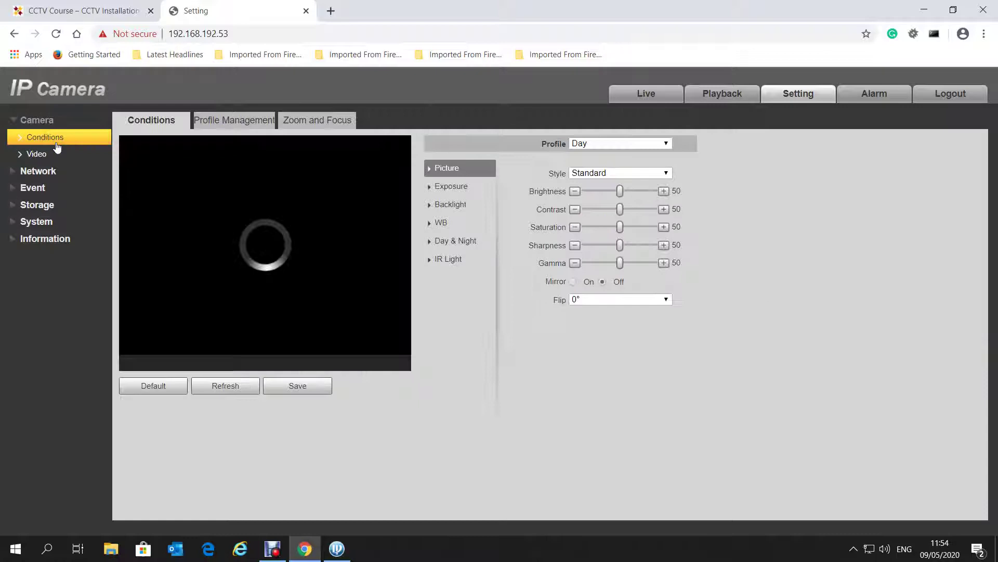
click(329, 125)
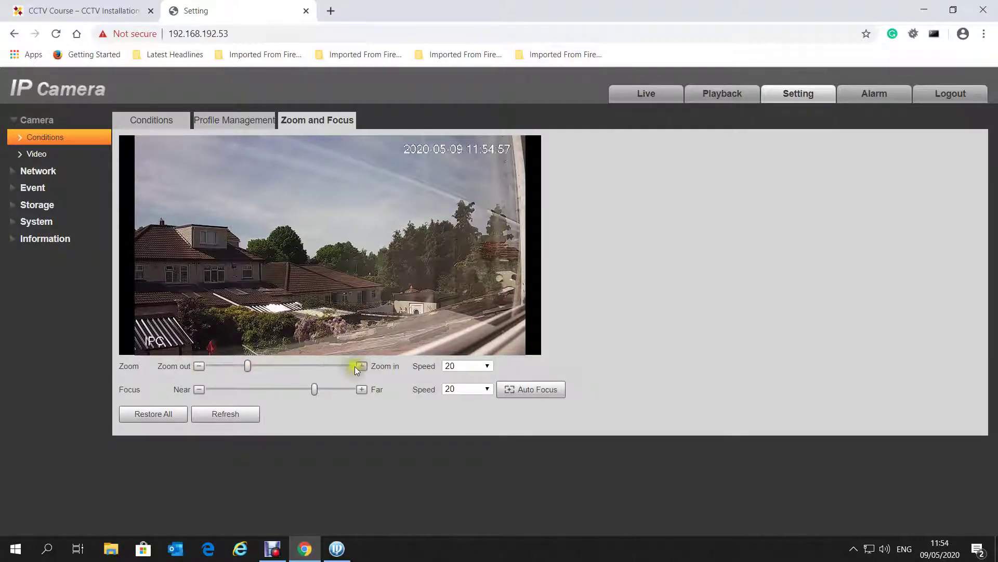
drag(243, 367, 339, 366)
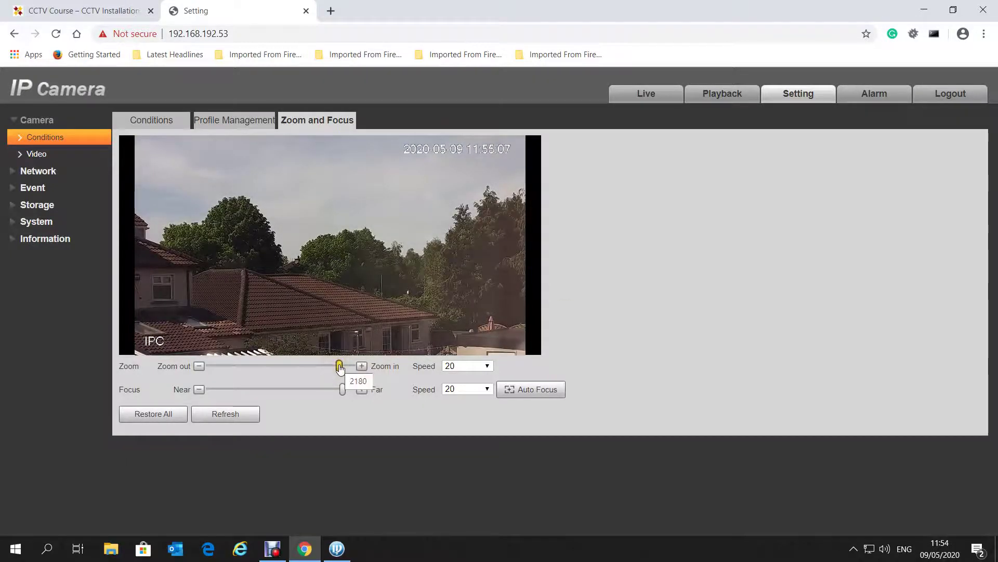
drag(339, 366, 359, 365)
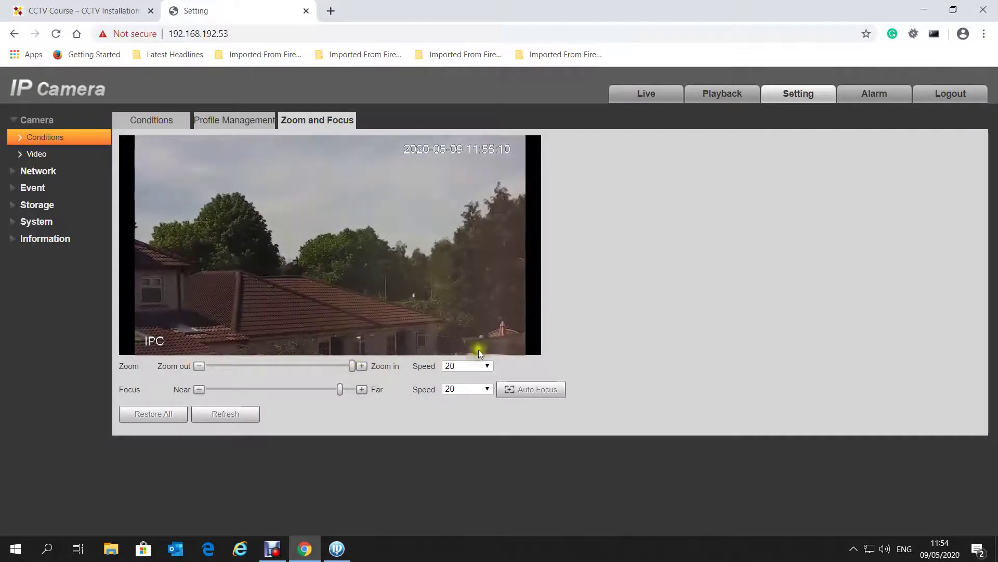
click(363, 366)
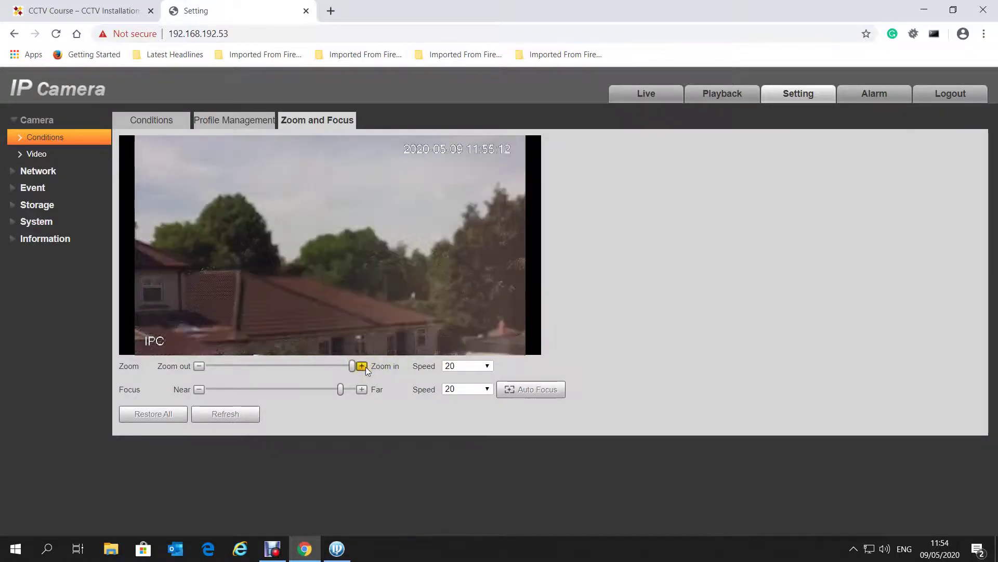
click(590, 311)
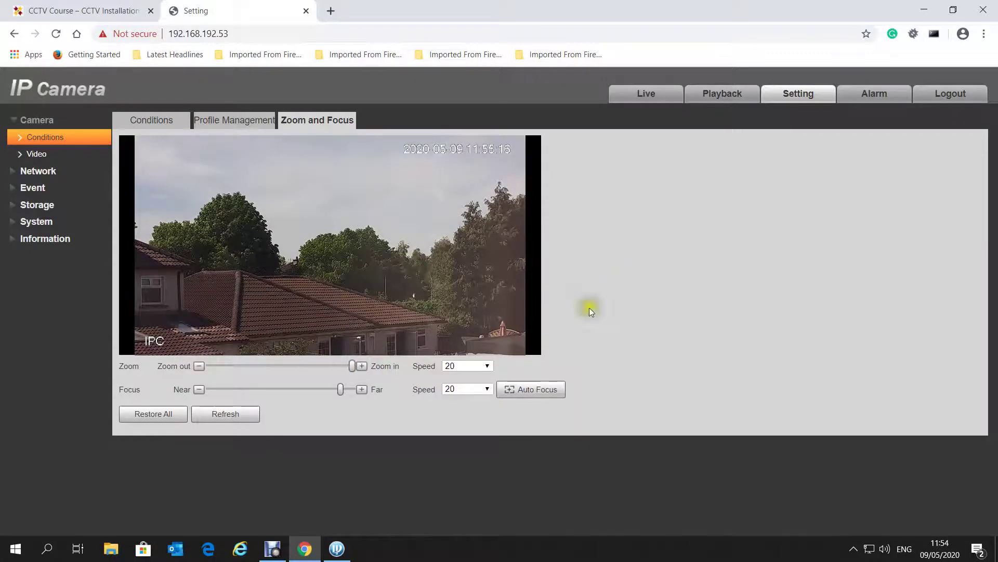
Bring the zoom back to a mid level, then return to the Camera Video settings
click(266, 366)
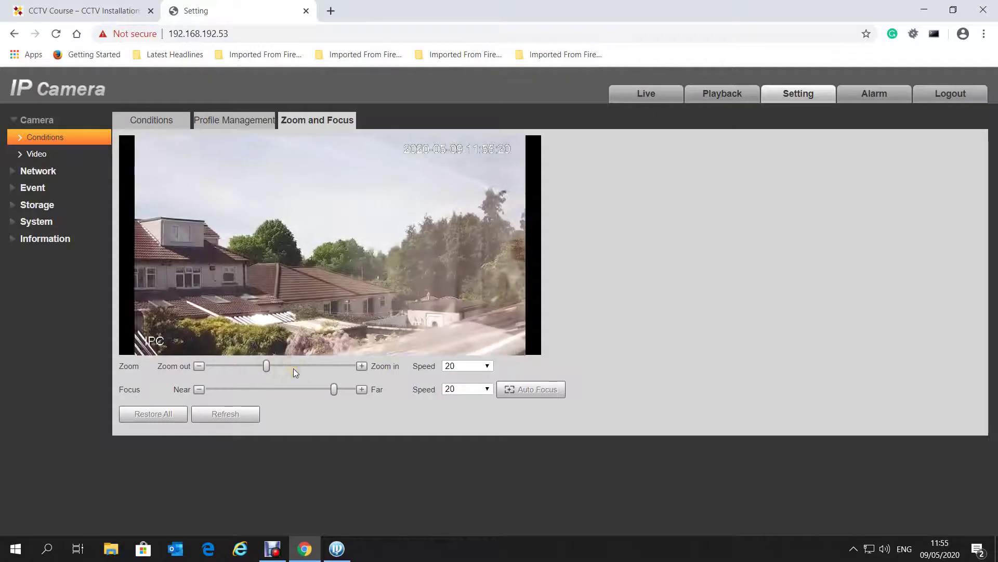
click(286, 371)
click(586, 278)
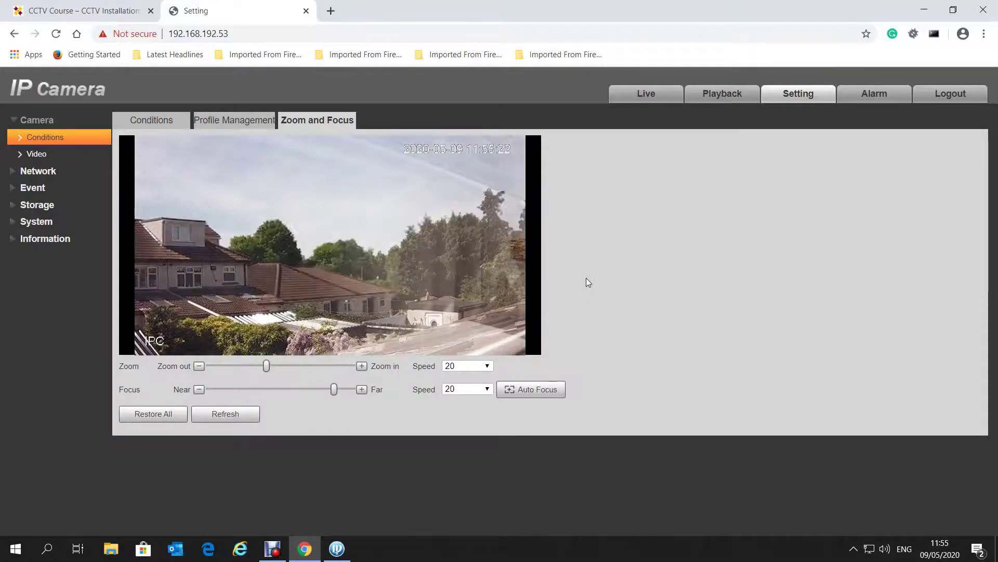
click(240, 245)
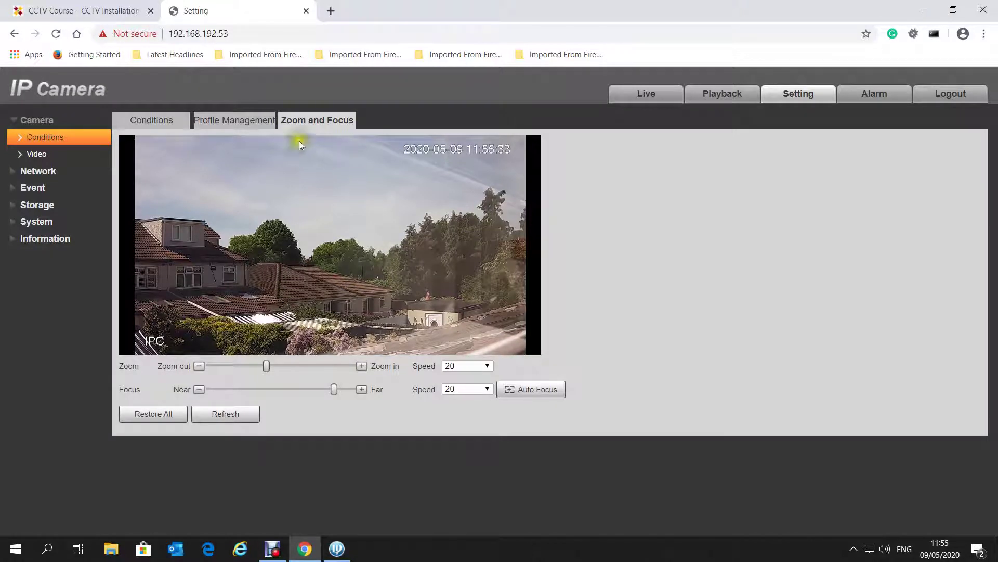
click(37, 157)
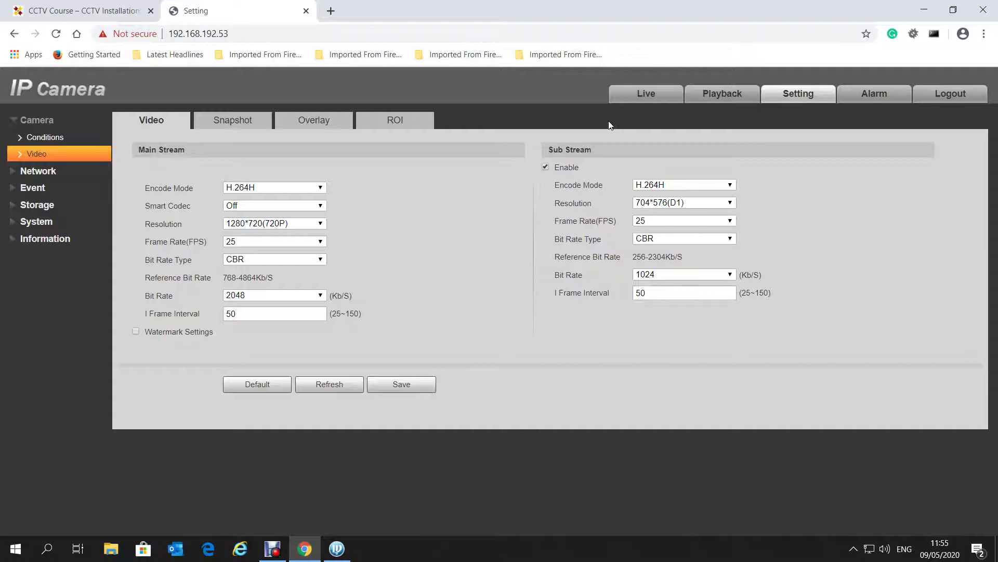
Go back to the Live camera view, then log out to the login page
click(657, 103)
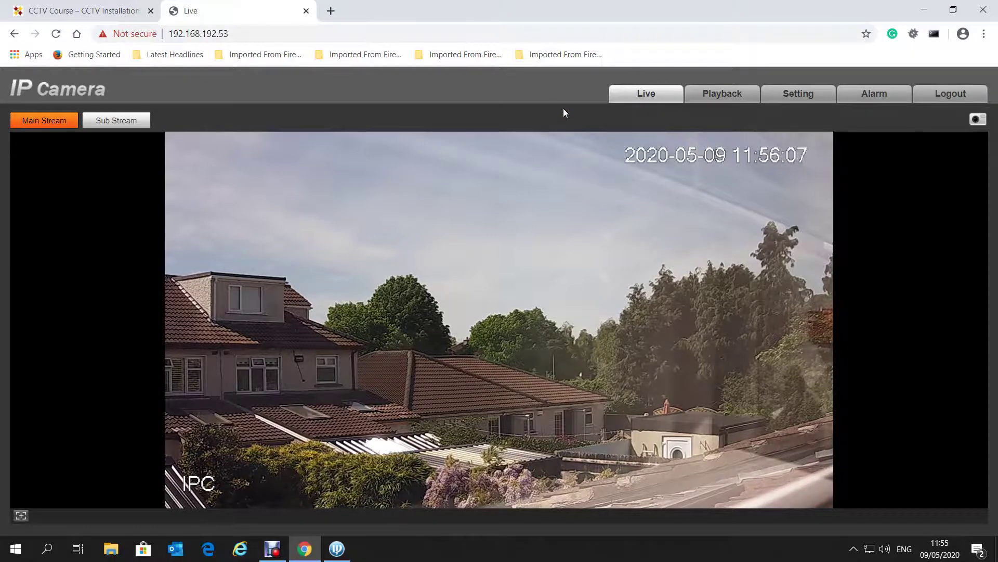
click(949, 98)
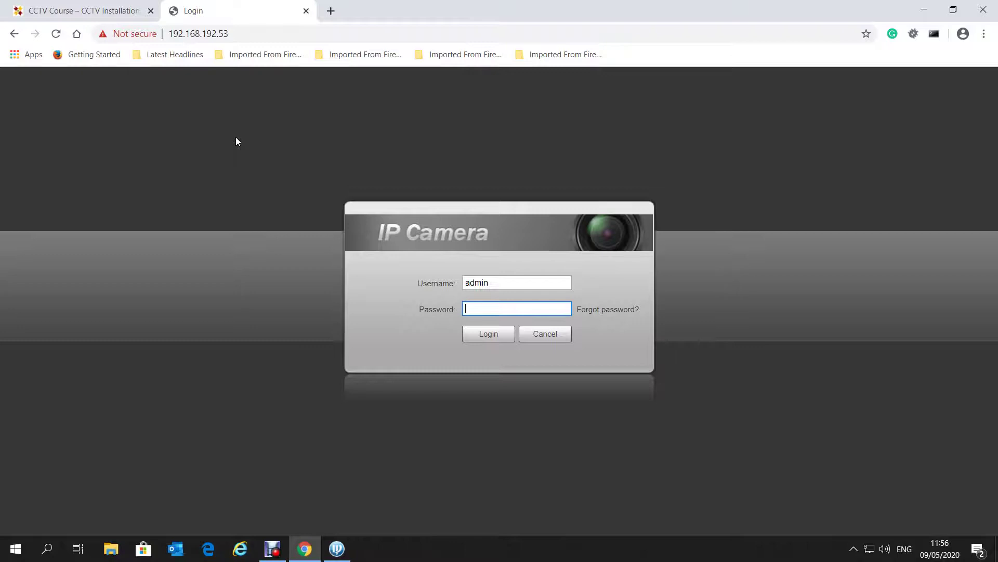
Switch to the 'CCTV Course – CCTV Installation' tab on ipcamerahelper.com
click(114, 10)
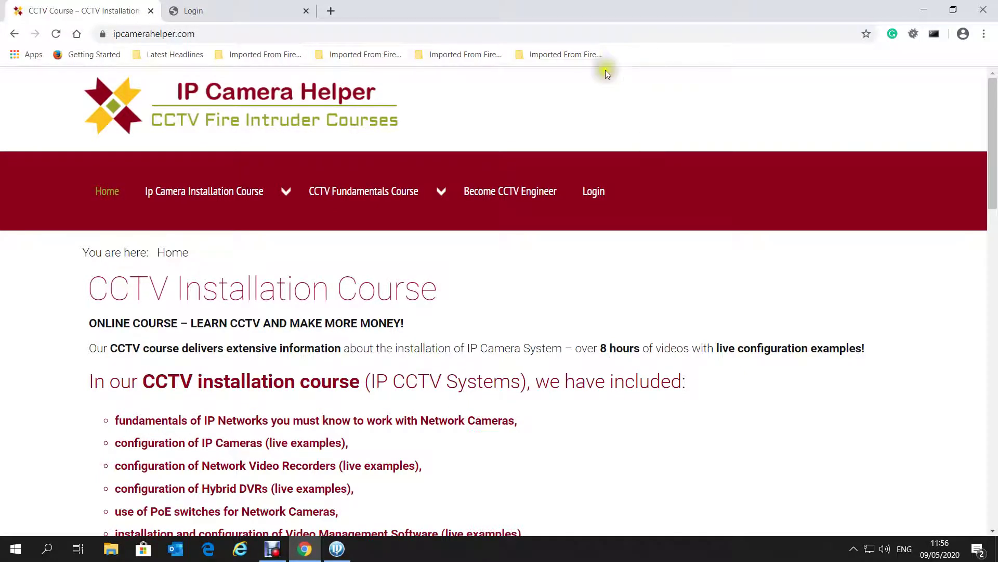
Reveal the dropdown topic lists of the Ip Camera Installation Course and CCTV Fundamentals Course menus
mouse_move(234, 192)
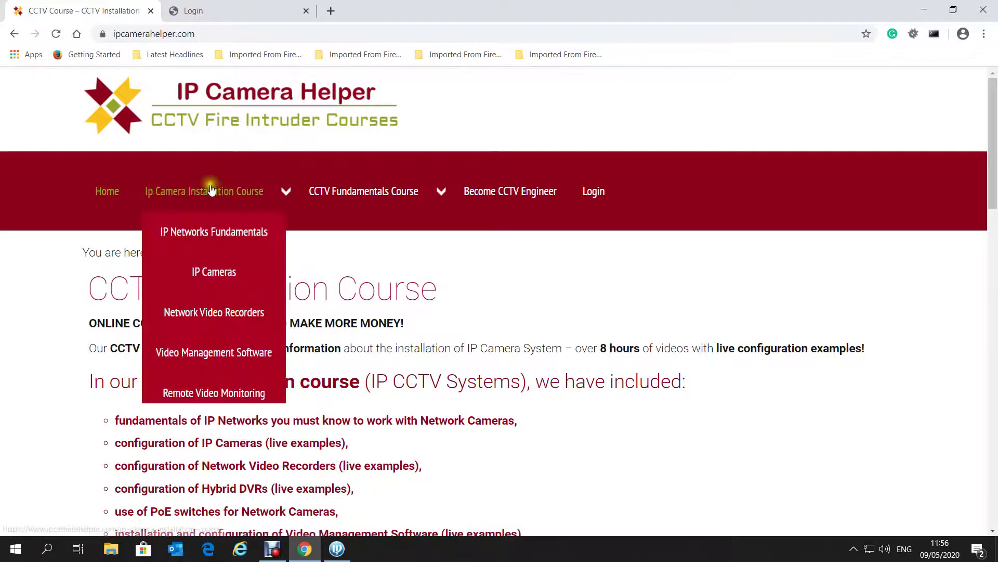
mouse_move(404, 196)
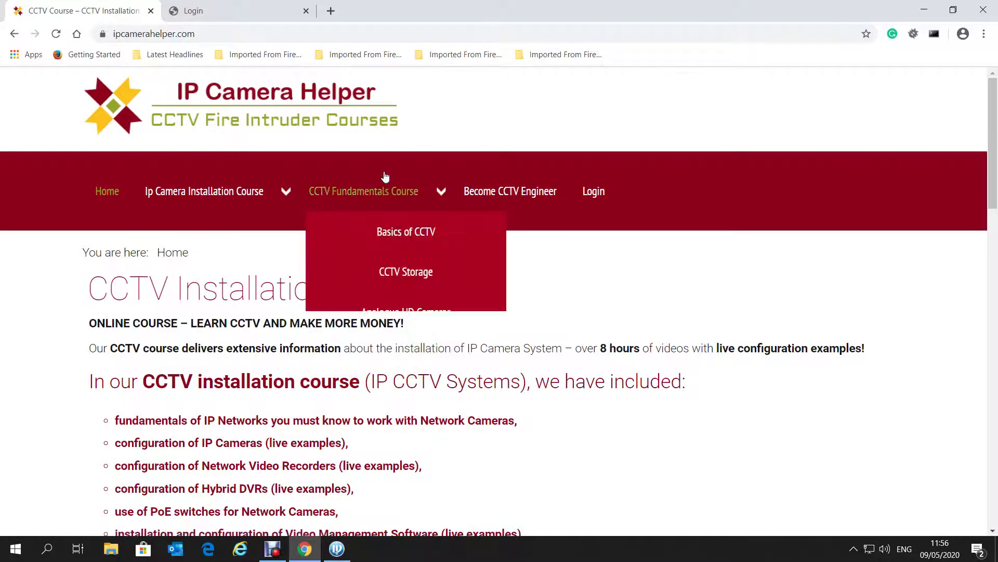
Browse the IP Networks Fundamentals lesson list, then open the IP Cameras topic page
mouse_move(267, 211)
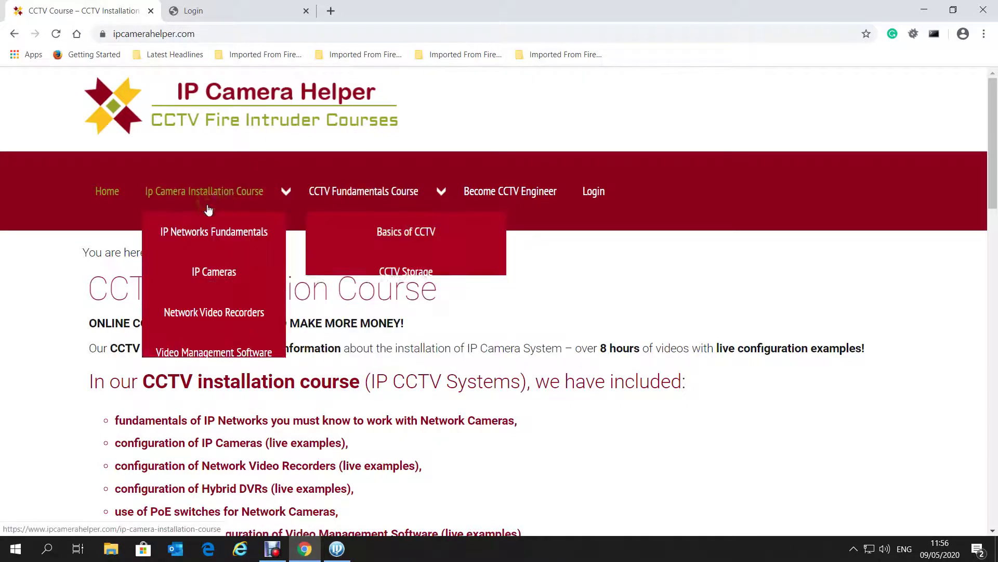
click(228, 235)
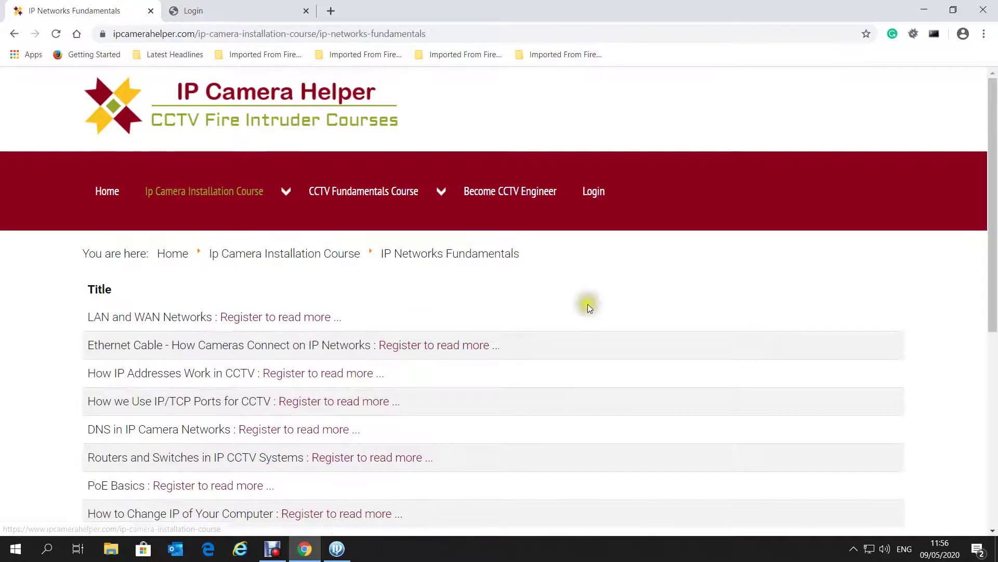
scroll(589, 305, down, 1)
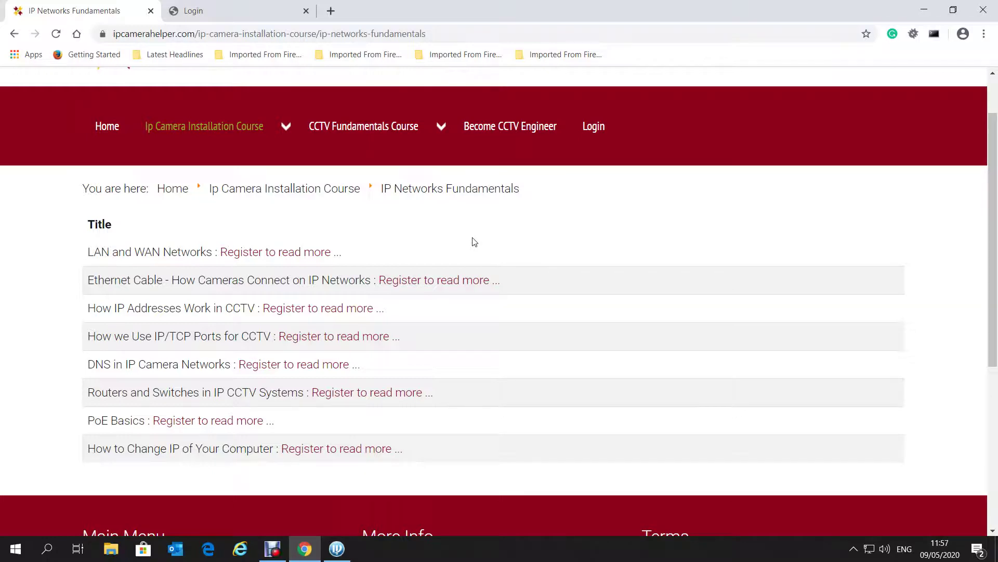
mouse_move(227, 142)
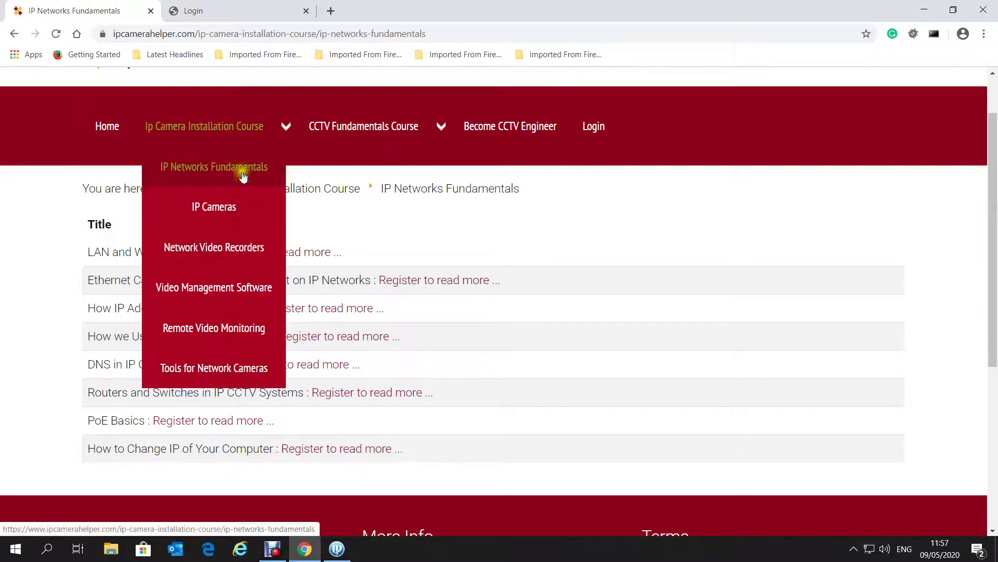
click(228, 206)
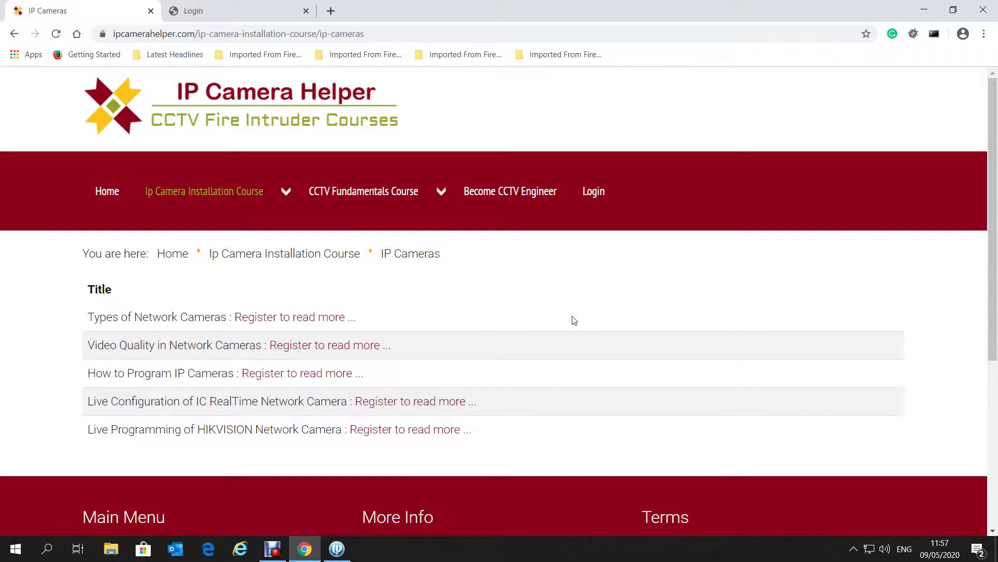
Read the five IP Cameras lessons, then reopen the Ip Camera Installation Course dropdown
click(557, 318)
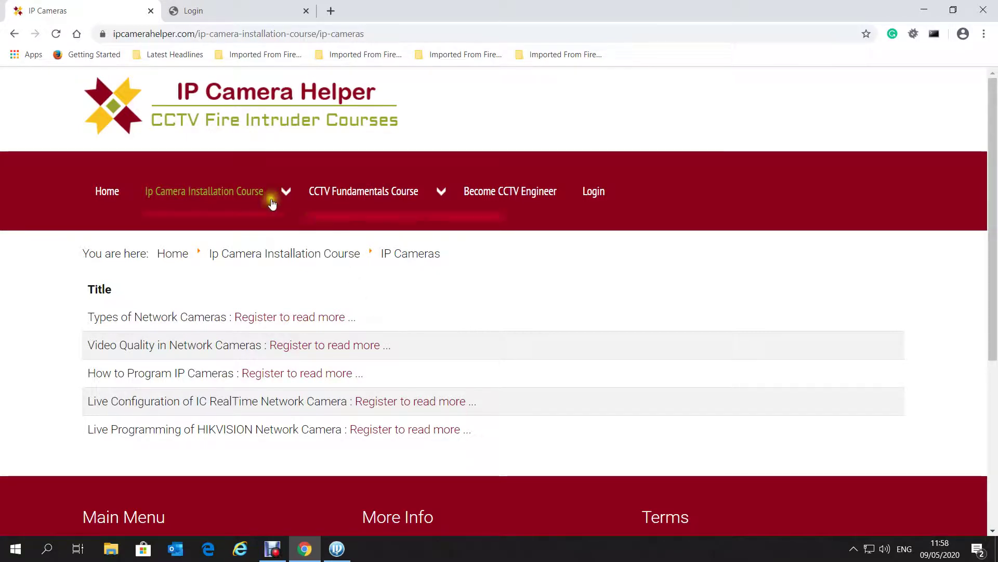
mouse_move(268, 198)
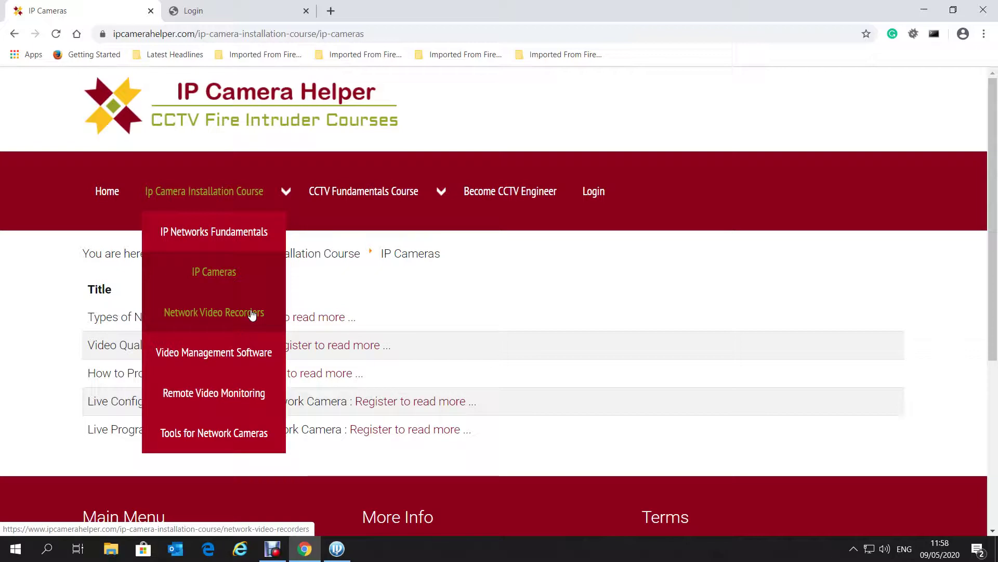
Open the Network Video Recorders page listing Main NVR Types and four HIKVISION NVR lessons
click(253, 315)
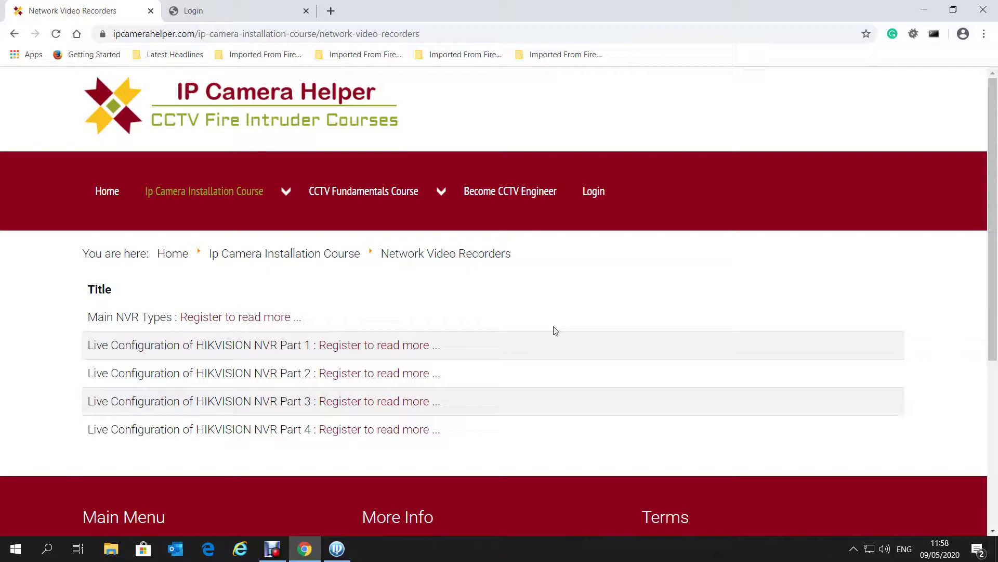
Browse the Video Management Software lessons, then open Remote Video Monitoring with its Hik-Connect lesson
mouse_move(236, 196)
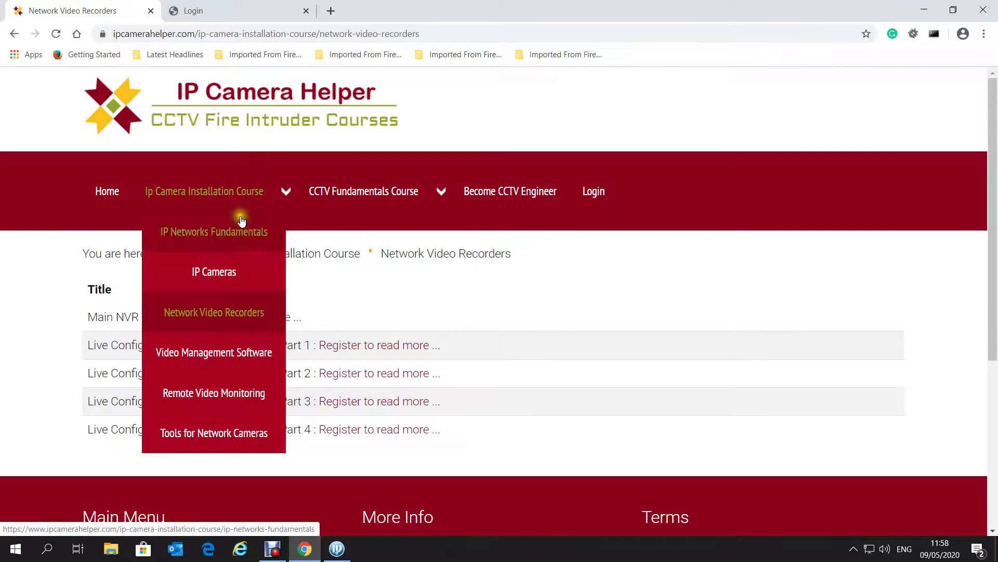
click(232, 342)
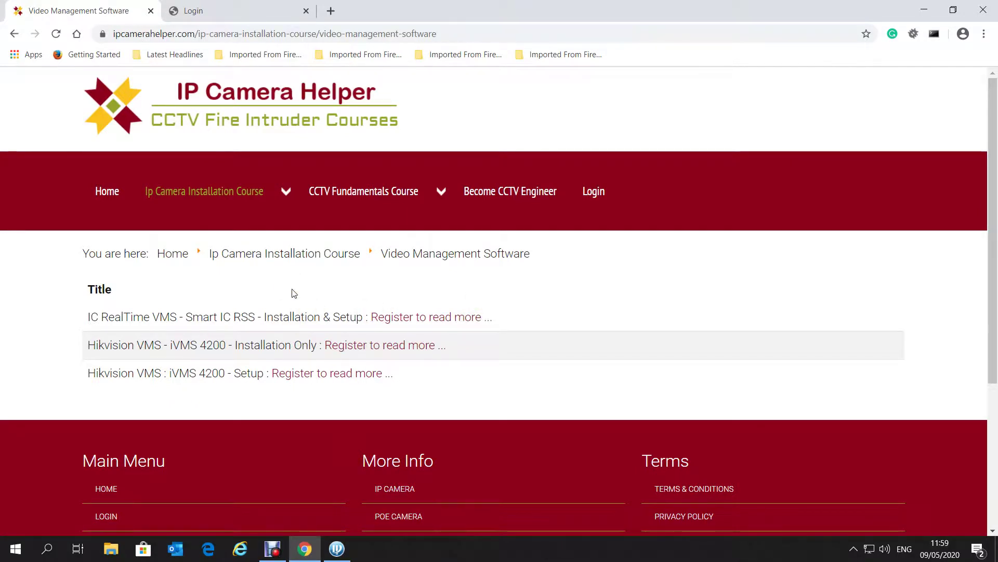
mouse_move(260, 196)
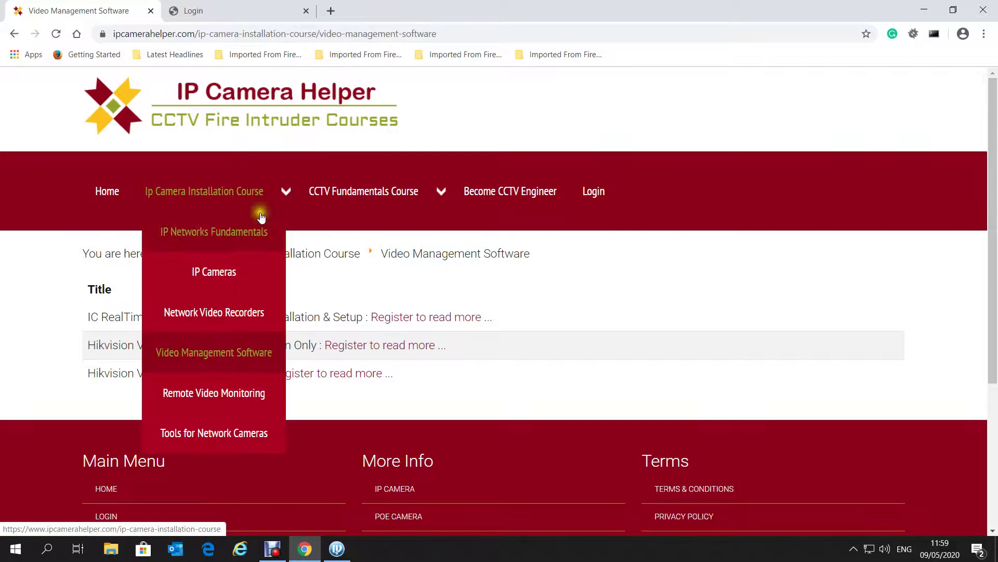
click(231, 396)
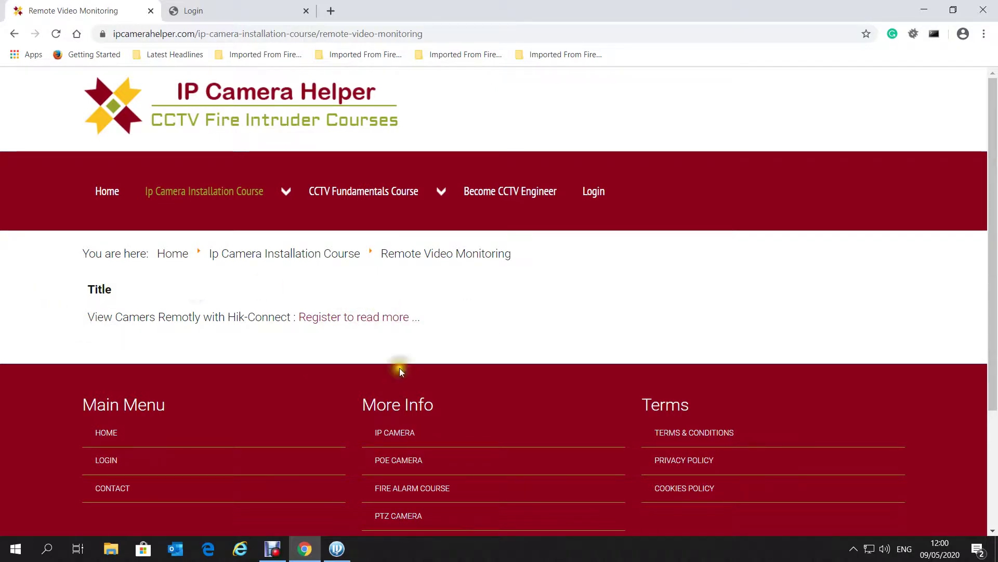
mouse_move(240, 194)
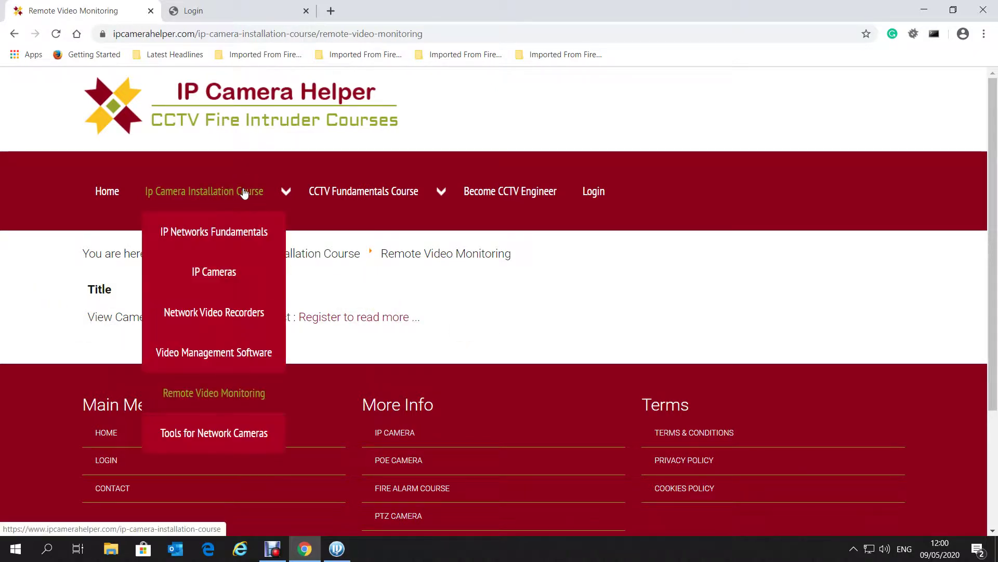
View Tools for Network Cameras, then scroll through the eight IP Networks Fundamentals lessons
click(238, 432)
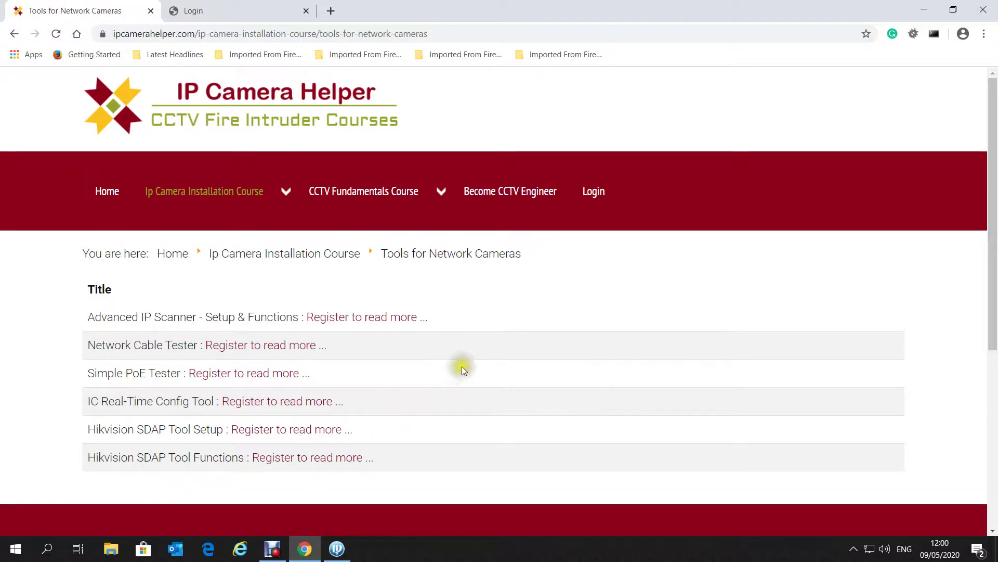
mouse_move(252, 202)
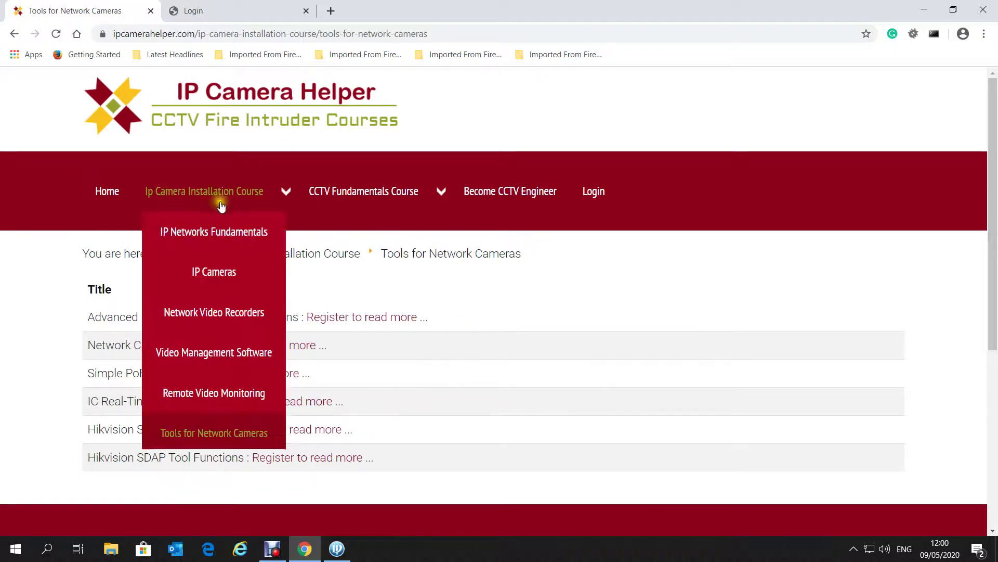
click(239, 233)
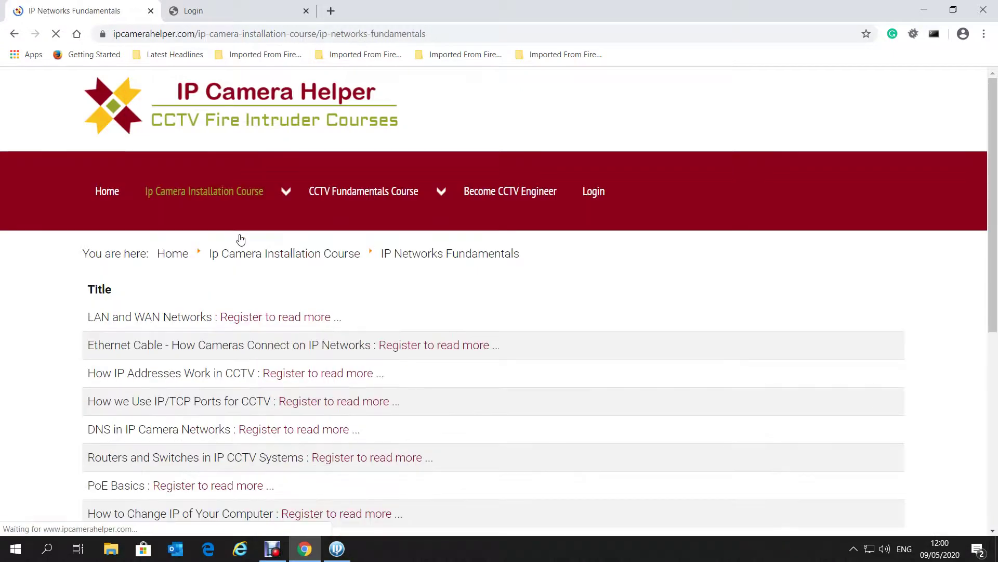
scroll(225, 389, down, 1)
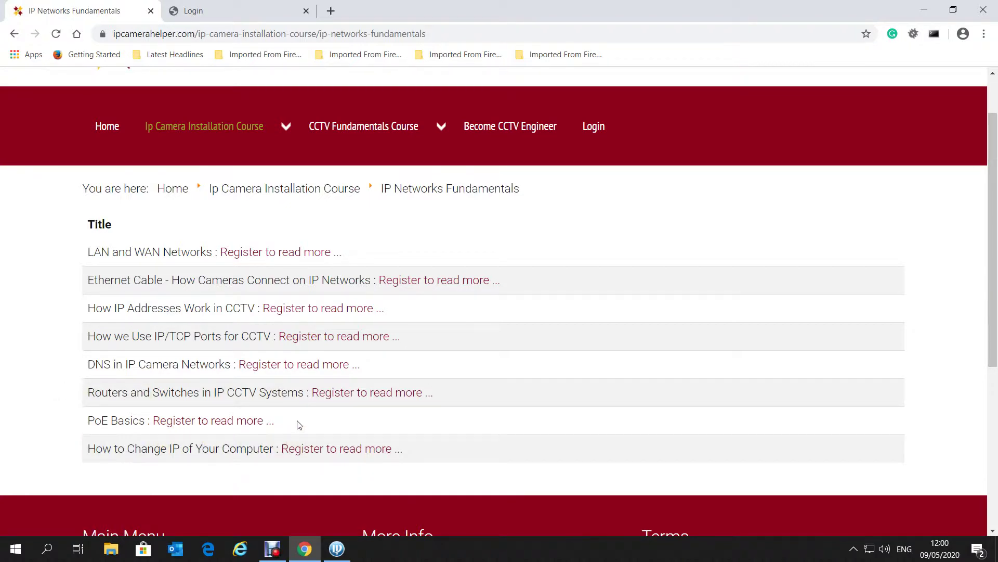
mouse_move(158, 130)
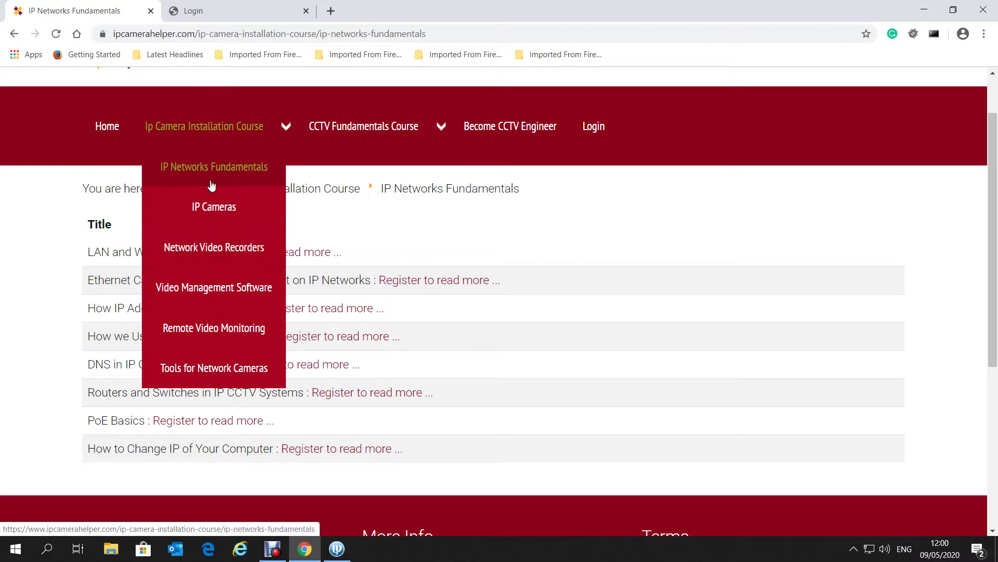
Open the Basics of CCTV topic page from the CCTV Fundamentals Course menu
mouse_move(379, 127)
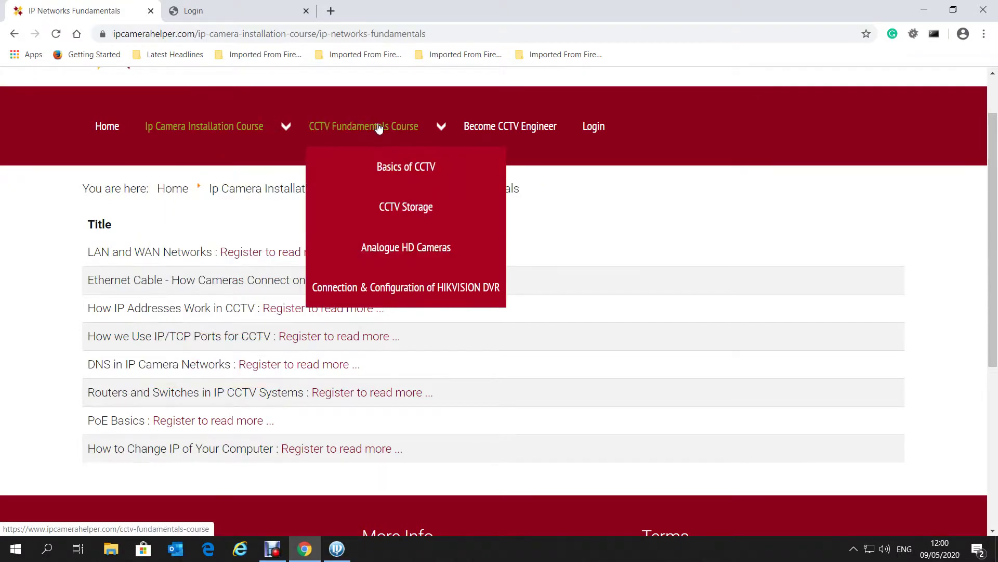
click(404, 171)
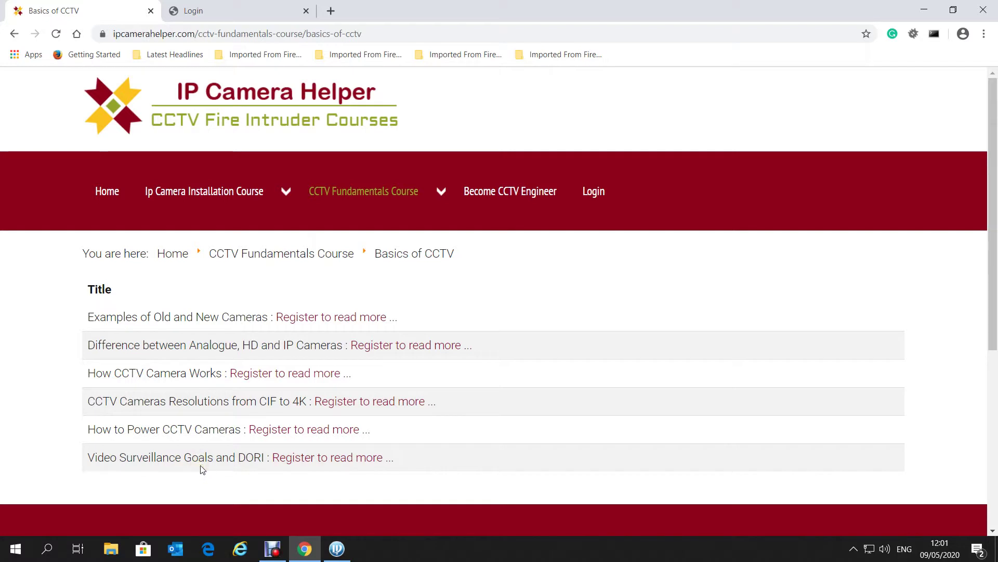
click(199, 459)
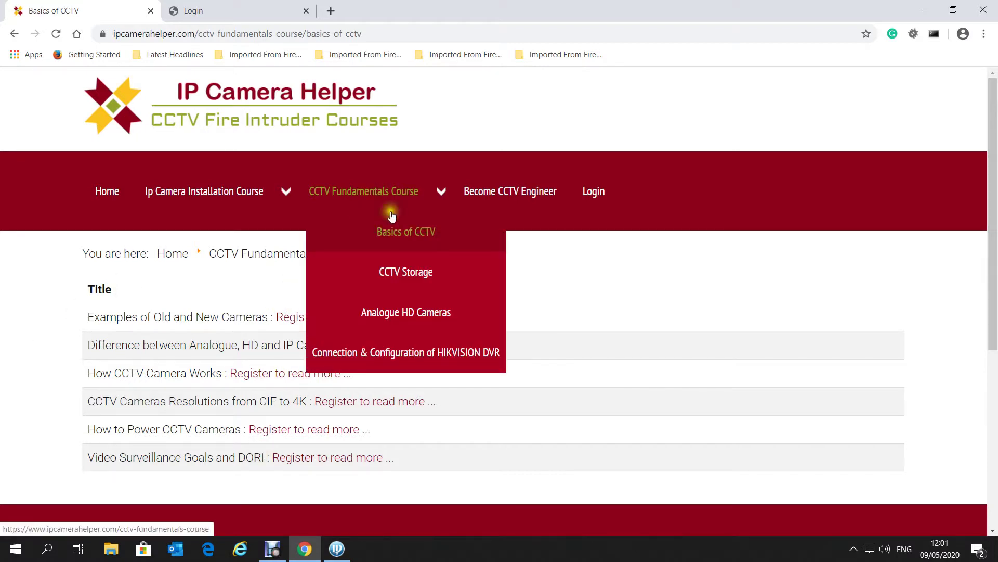
Open the Connection & Configuration of HIKVISION DVR page listing three Hybrid DVR lessons
mouse_move(406, 176)
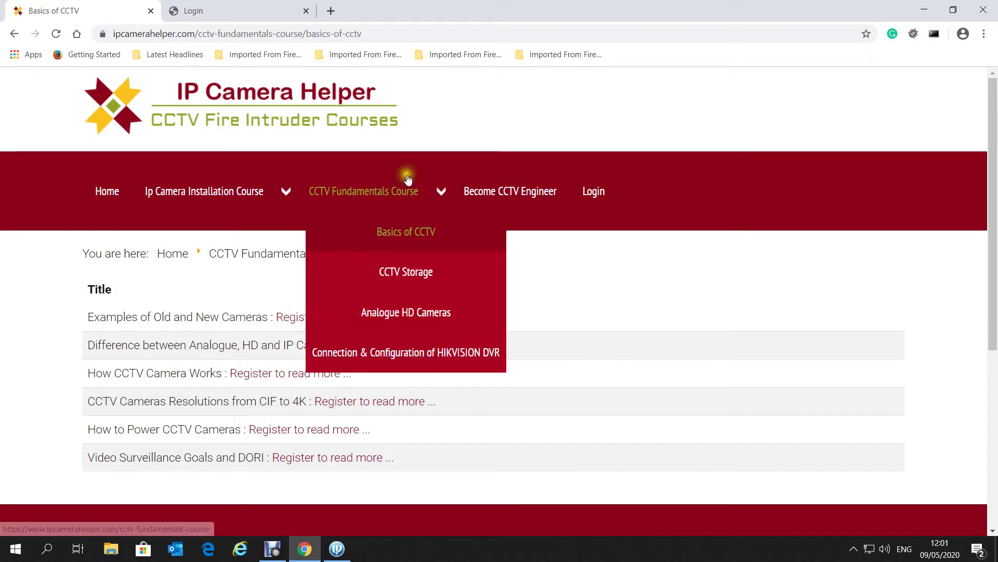
click(342, 353)
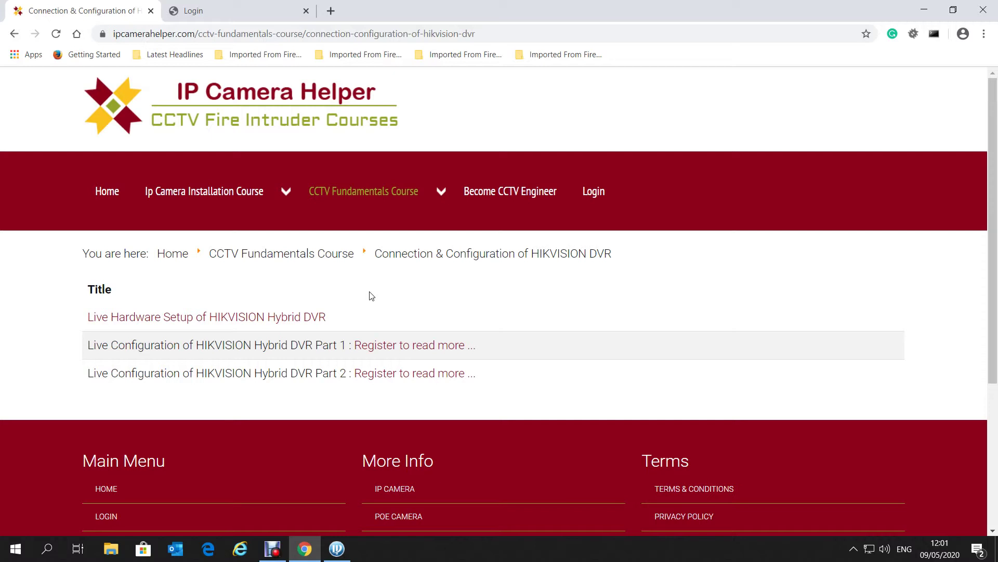
mouse_move(215, 190)
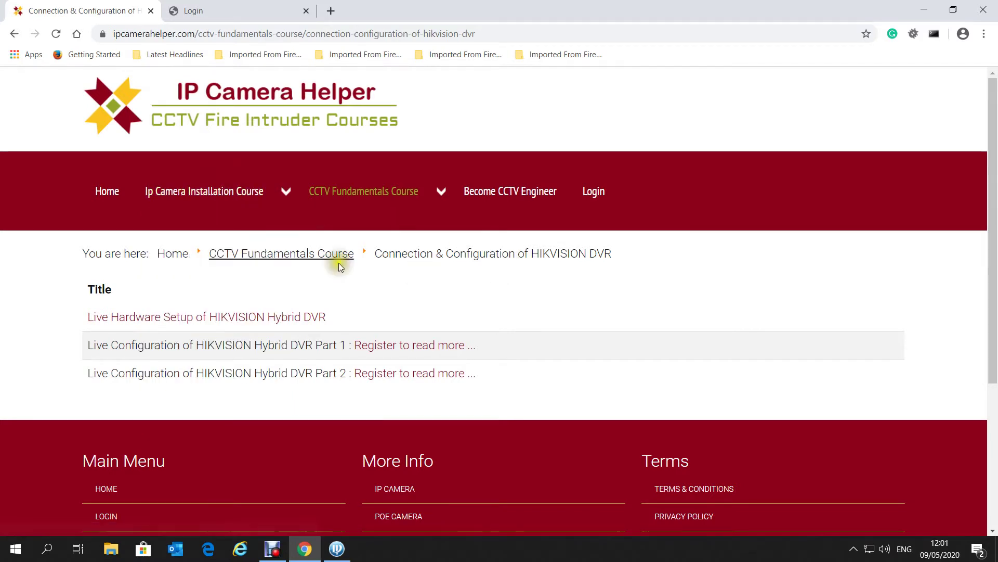
Visit the course home page, then switch to the IP Camera Login tab
click(115, 194)
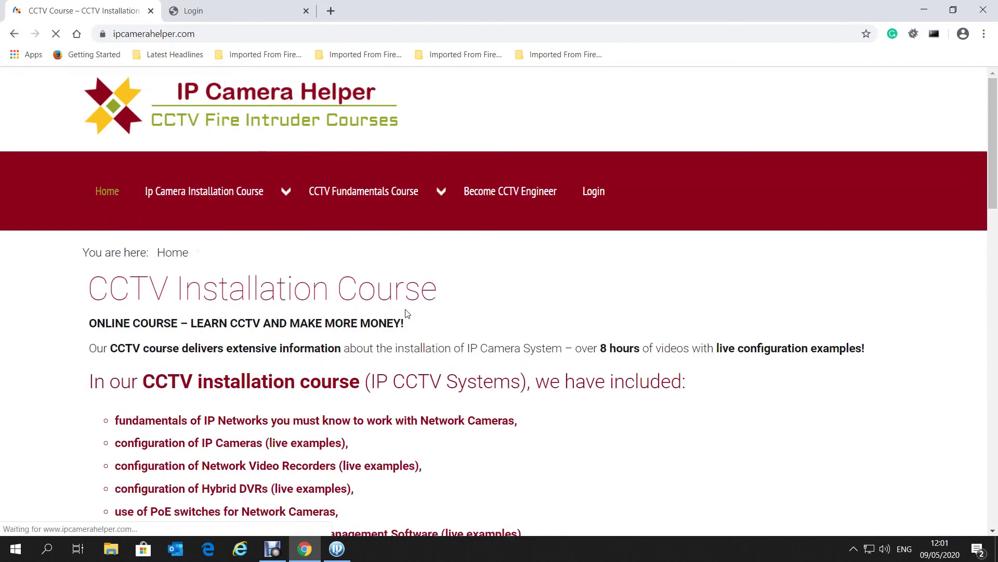
mouse_move(257, 204)
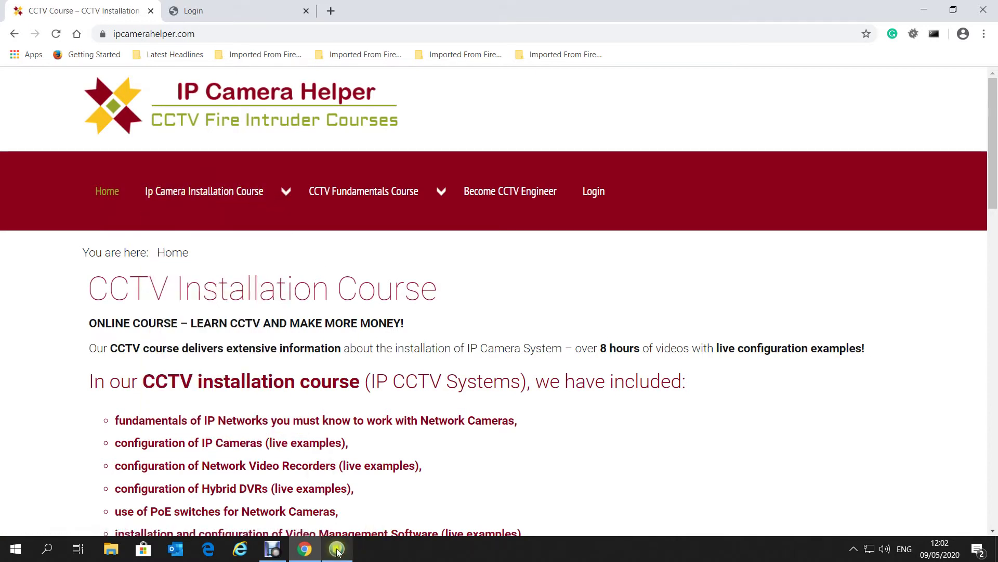
click(198, 14)
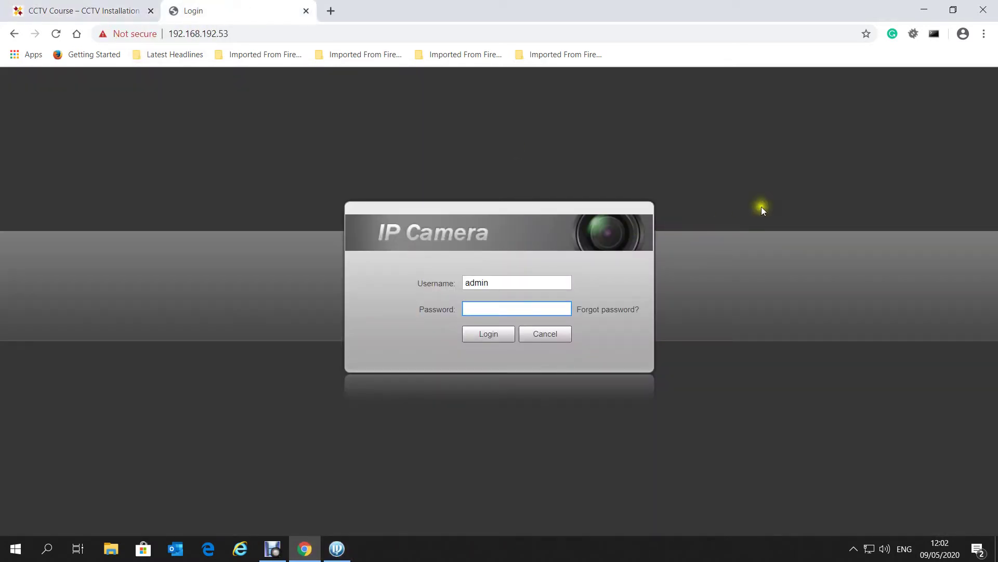